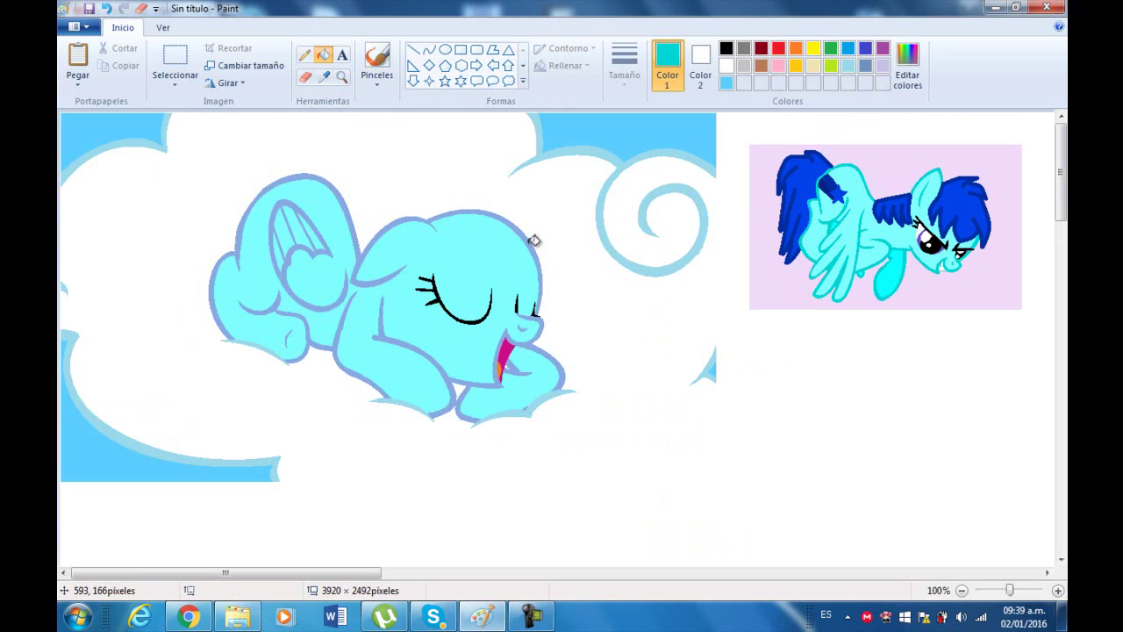
Fill the sleeping pony's purple body, leg and wing outlines and the small hind-hoof line with turquoise, undoing the misplaced body fill
click(513, 330)
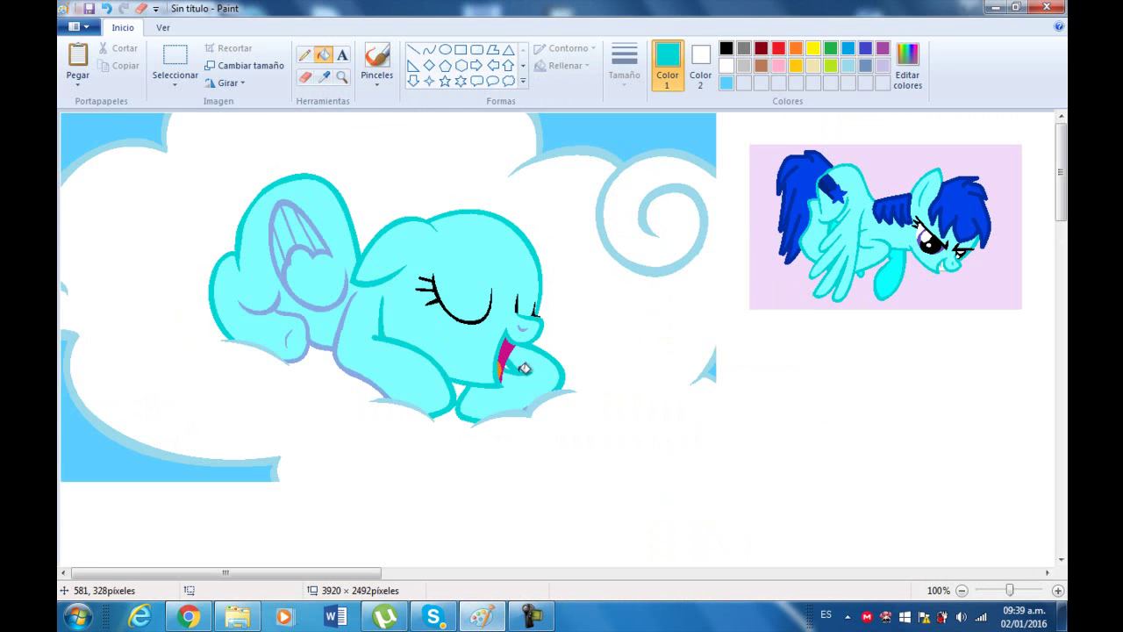
click(375, 379)
click(309, 298)
click(290, 335)
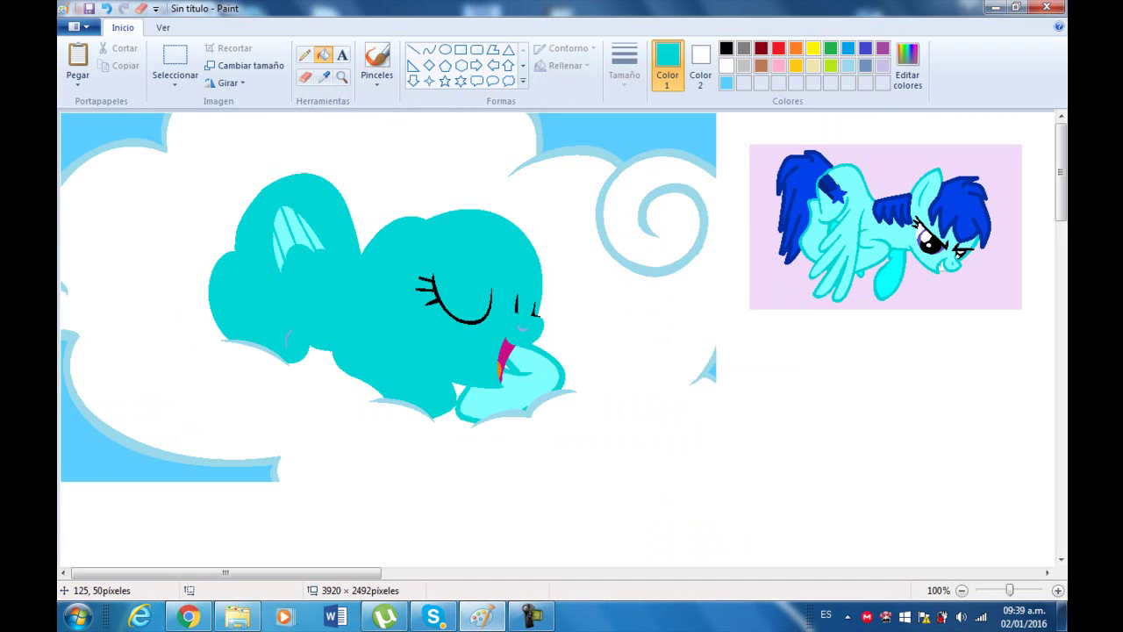
click(104, 12)
click(343, 77)
click(362, 383)
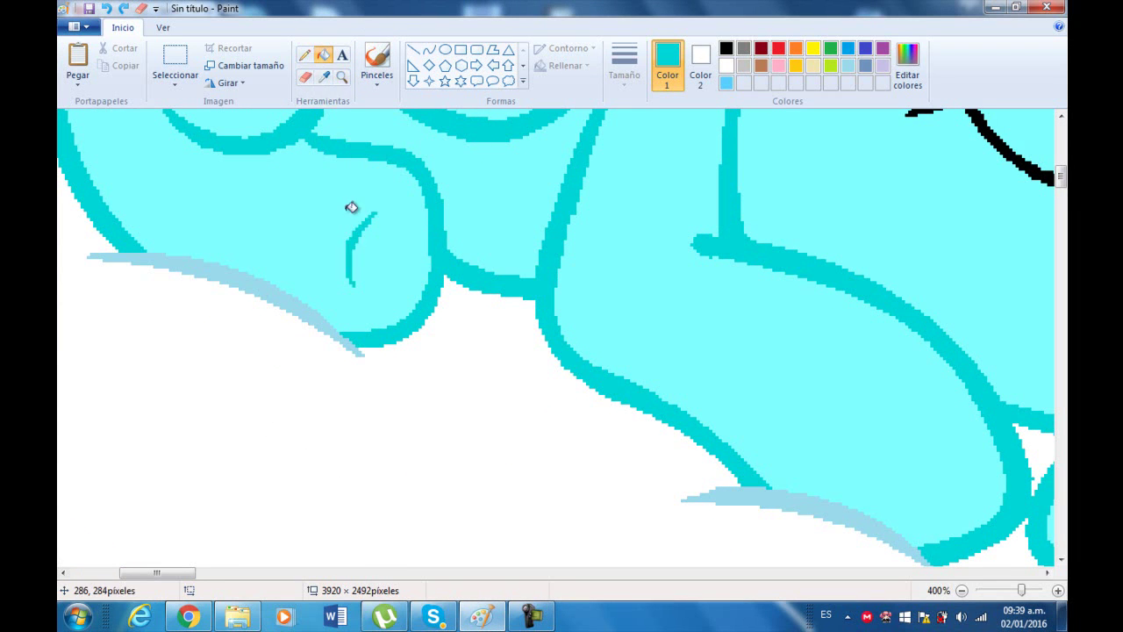
Fill the small purple nostril line on the sleeping pony's muzzle with the same turquoise
click(345, 76)
right_click(569, 192)
right_click(569, 192)
right_click(569, 192)
click(418, 161)
click(498, 298)
click(493, 301)
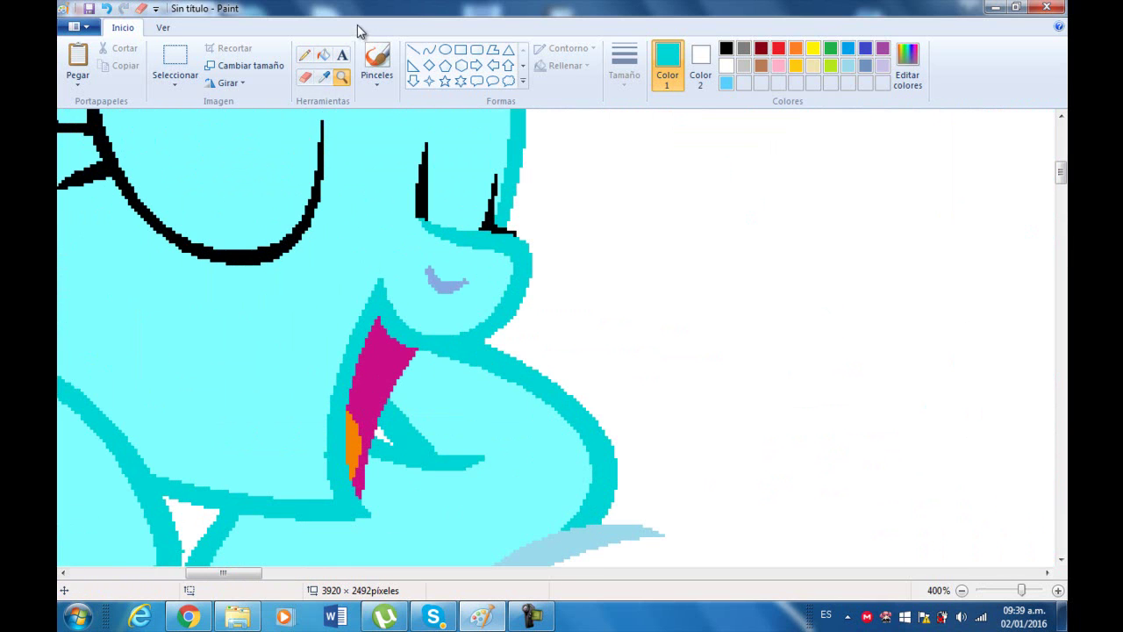
Pick the dark blue of the reference pony's mane outline as Color 1
click(345, 80)
right_click(411, 235)
right_click(414, 240)
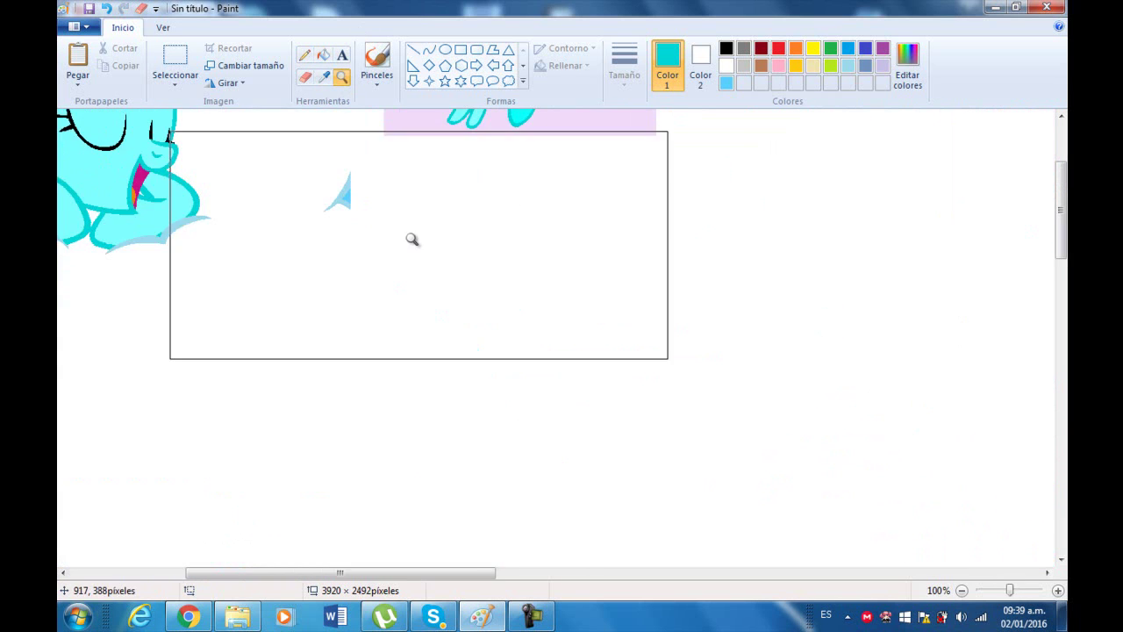
right_click(413, 240)
right_click(411, 238)
click(256, 144)
click(529, 177)
click(547, 224)
click(561, 276)
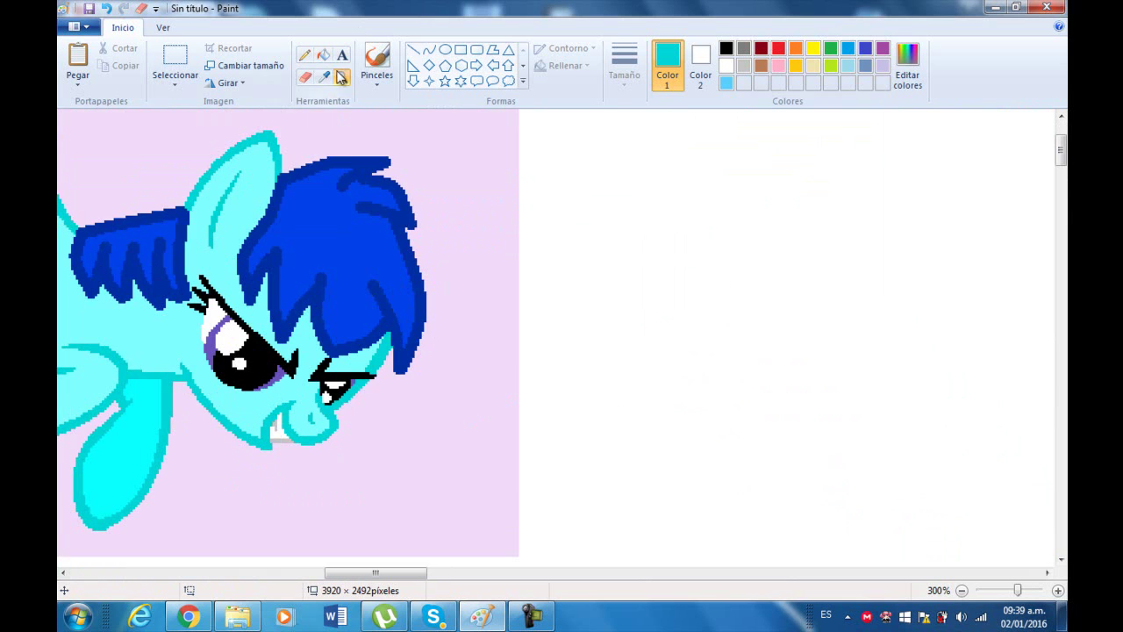
Draw a dark blue curve about 135 by 54 pixels arching over the sleeping pony's head from the ear to the forehead
click(342, 77)
right_click(444, 290)
right_click(445, 291)
right_click(444, 291)
right_click(442, 290)
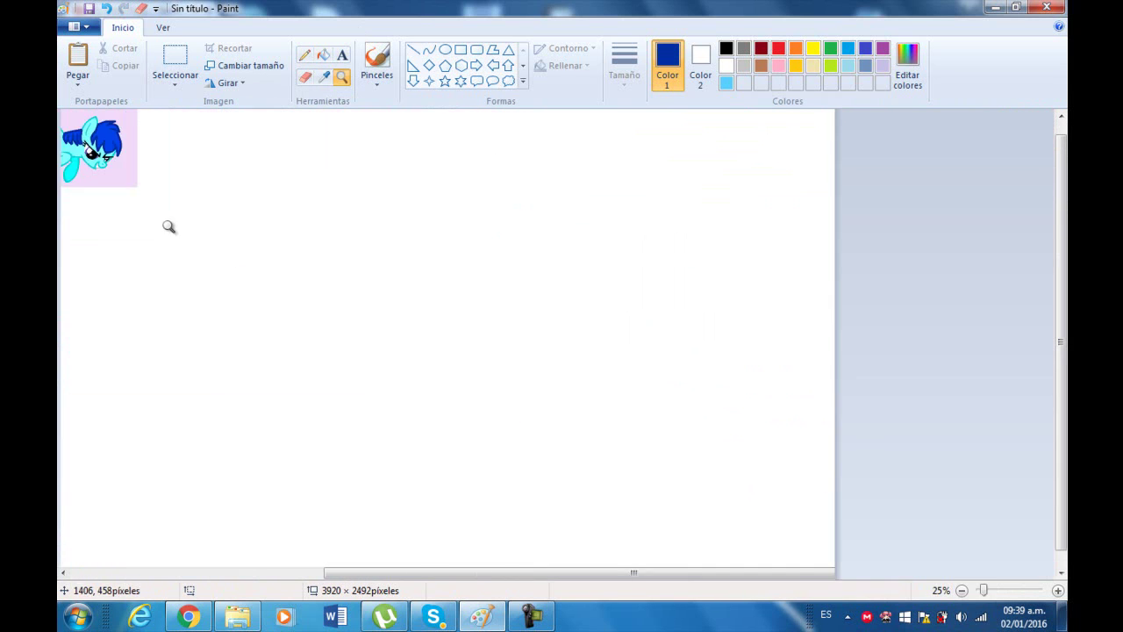
click(205, 195)
click(237, 198)
click(525, 249)
click(429, 49)
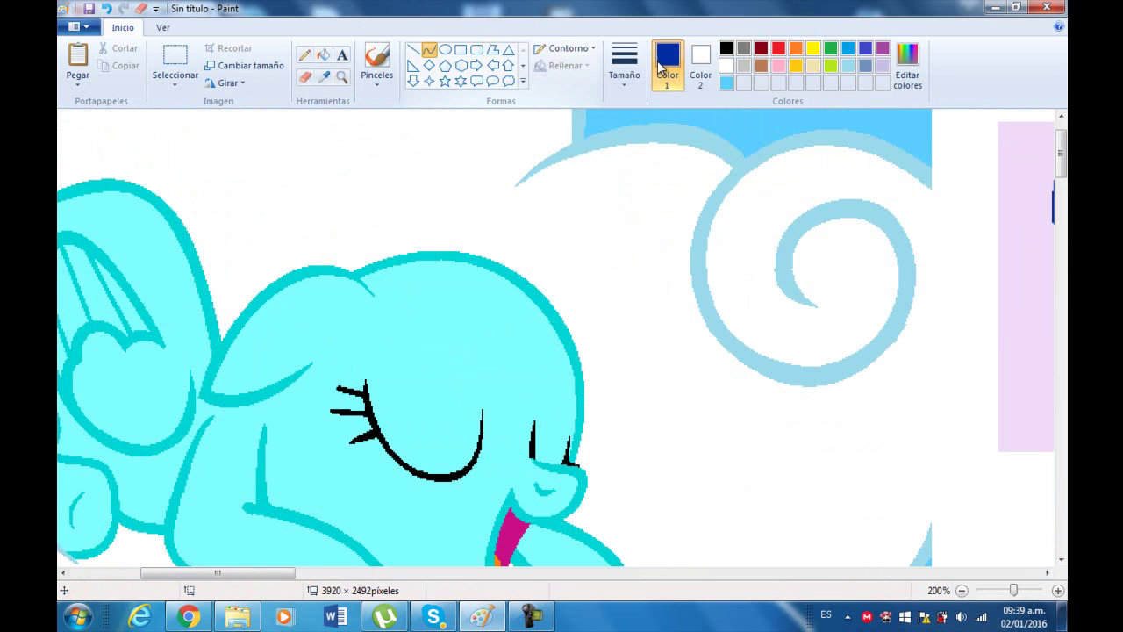
drag(344, 273, 560, 247)
drag(463, 230, 531, 225)
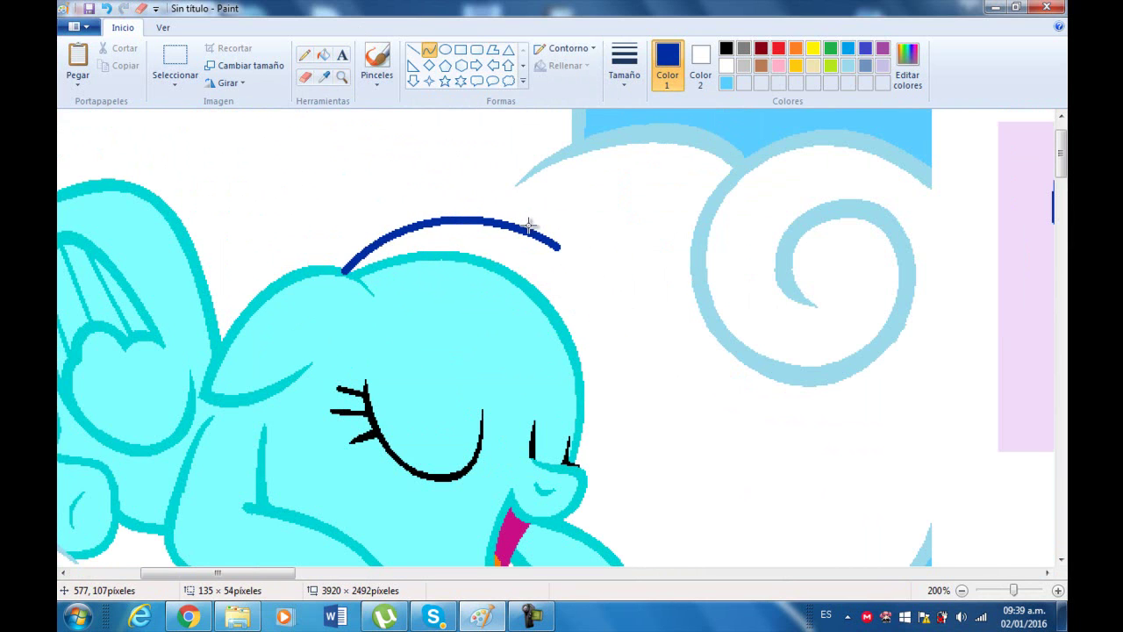
drag(386, 236, 390, 231)
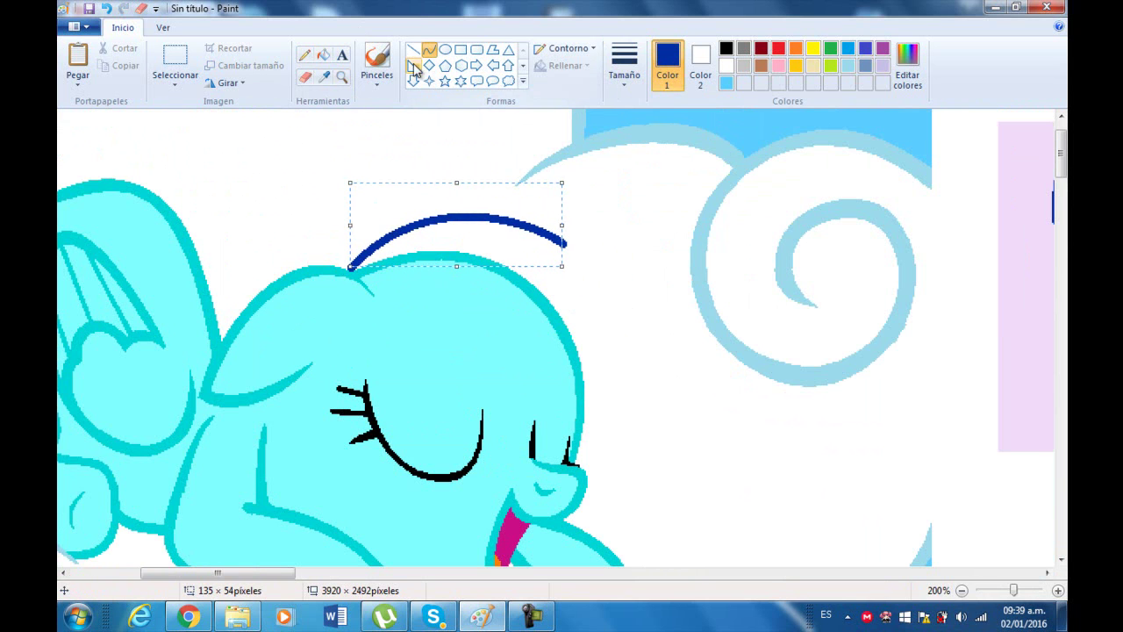
Add a short stroke back from the arch's tip, about 48 by 4 pixels, and an outer forelock curve about 65 by 81 pixels
click(344, 80)
right_click(762, 231)
right_click(761, 228)
click(351, 221)
click(386, 277)
click(382, 277)
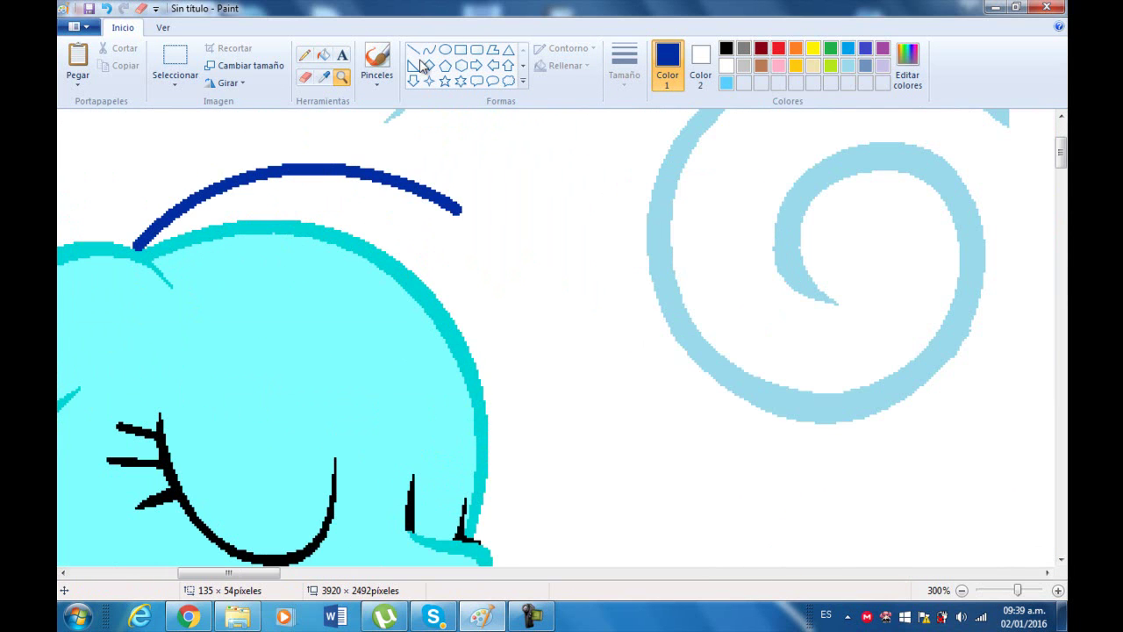
click(431, 51)
drag(454, 209, 343, 214)
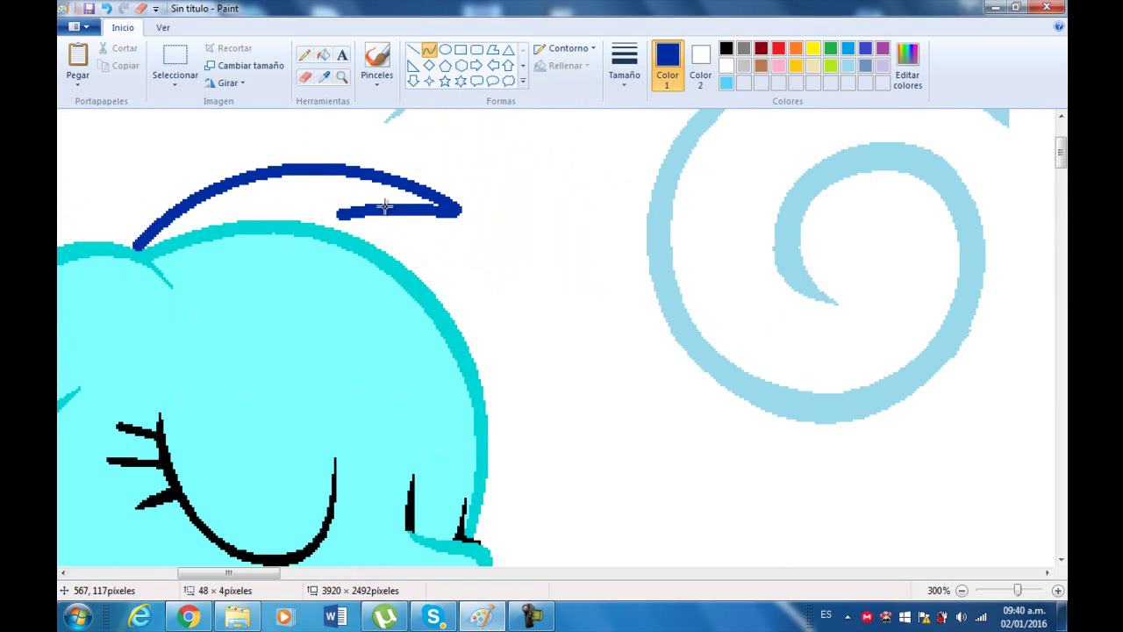
mouse_move(541, 405)
mouse_down()
mouse_move(401, 216)
mouse_move(389, 216)
mouse_up()
mouse_move(452, 288)
mouse_down()
mouse_move(517, 260)
mouse_move(524, 316)
mouse_move(432, 221)
mouse_up()
Draw an inner dark blue curve from the outer forelock's lower tip back up to the forehead
click(340, 79)
right_click(575, 247)
right_click(573, 244)
right_click(558, 224)
click(256, 182)
click(333, 289)
click(410, 264)
click(429, 49)
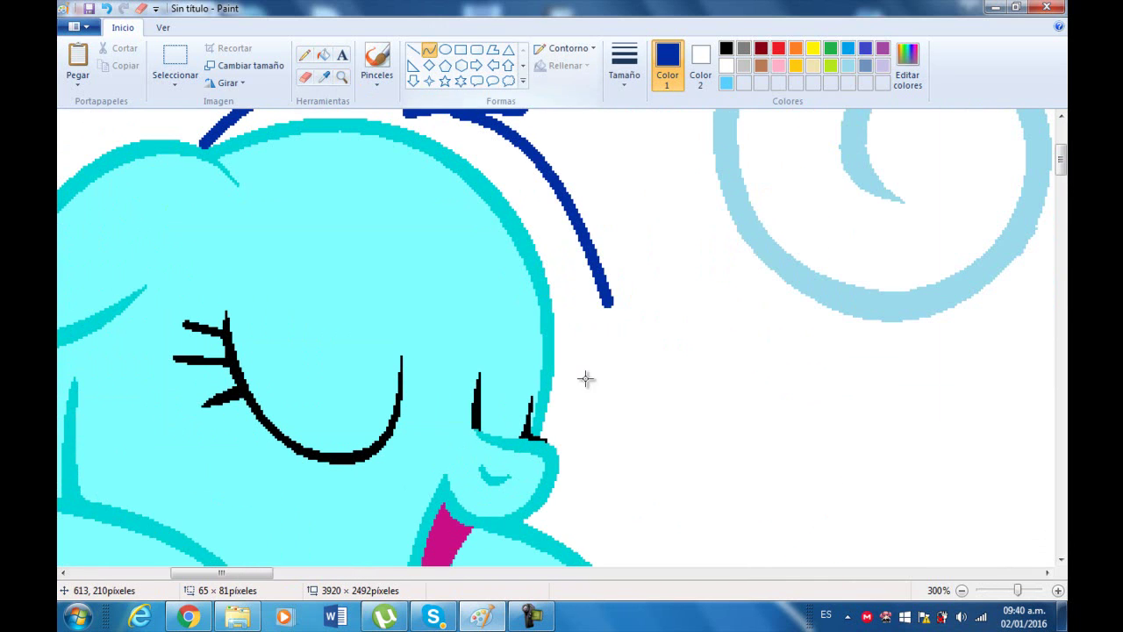
mouse_move(606, 309)
mouse_down()
mouse_move(446, 183)
mouse_move(482, 177)
mouse_up()
drag(564, 265, 558, 234)
Outline a pointed front lock above the muzzle with two dark blue curves meeting at its lower tip
drag(558, 399, 578, 272)
mouse_move(578, 318)
mouse_down()
mouse_move(594, 355)
mouse_move(582, 344)
mouse_up()
drag(471, 239, 554, 401)
mouse_move(510, 318)
mouse_down()
mouse_move(505, 308)
mouse_move(522, 306)
mouse_up()
Outline the fringe lock between the eyes with two curves, about 38 by 37 and 37 by 59 pixels
click(343, 77)
right_click(533, 191)
right_click(531, 190)
click(330, 189)
click(330, 219)
click(346, 365)
click(428, 49)
mouse_move(572, 164)
mouse_down()
mouse_move(464, 291)
mouse_move(448, 281)
mouse_up()
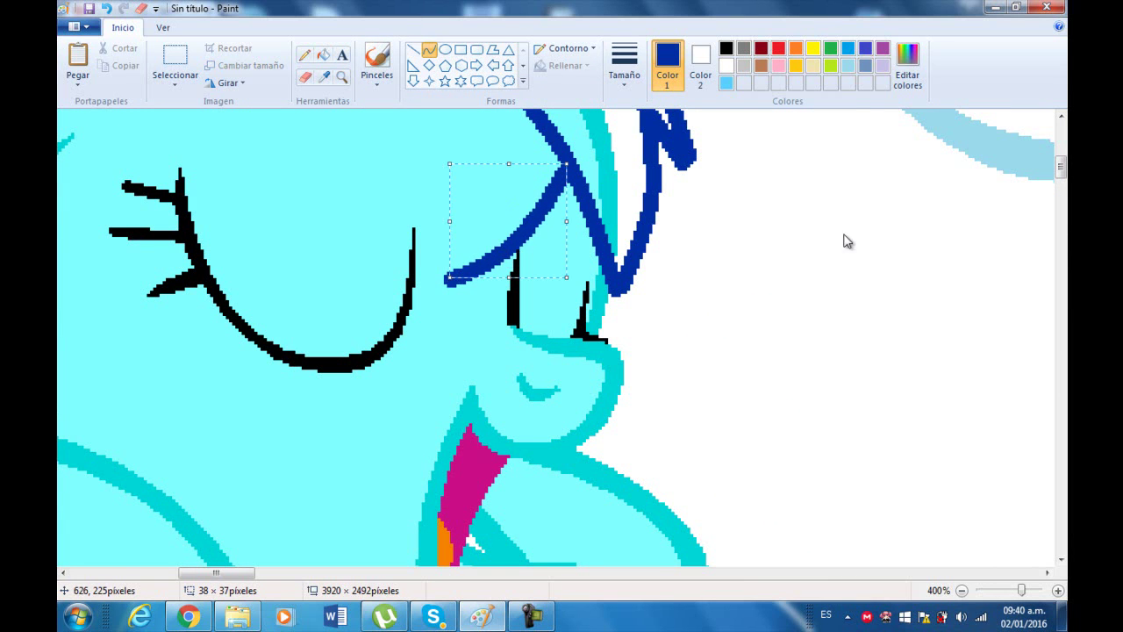
scroll(865, 233, up, 3)
drag(327, 247, 375, 359)
Outline another fringe lock with two dark blue curves meeting in a point over the near closed eye
click(342, 78)
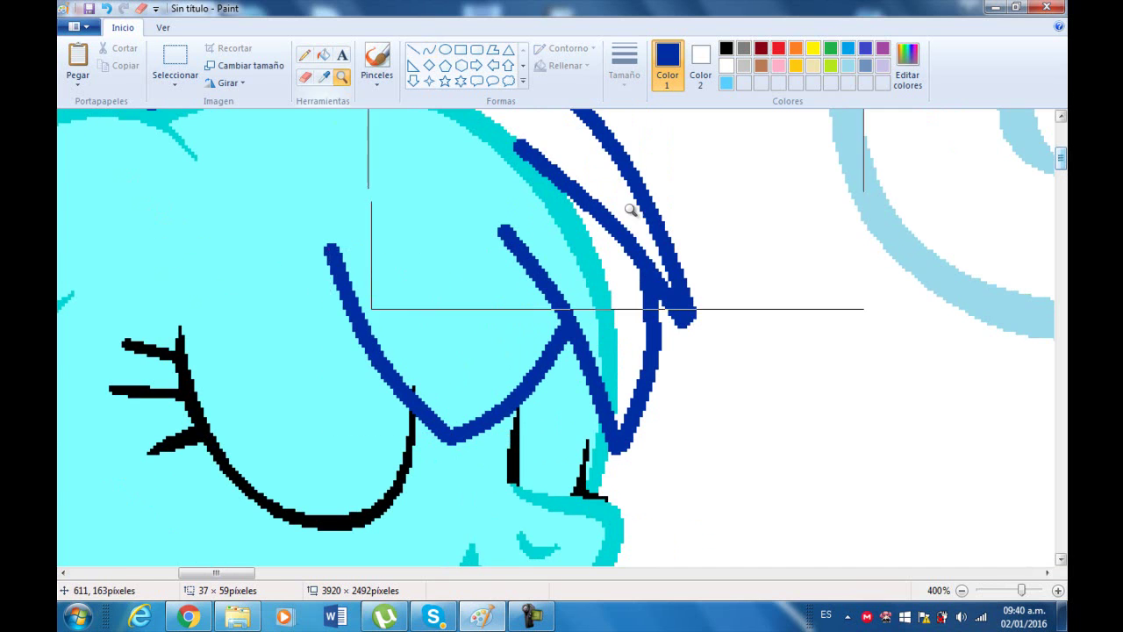
right_click(624, 208)
right_click(625, 212)
right_click(629, 220)
click(598, 159)
right_click(595, 160)
click(175, 296)
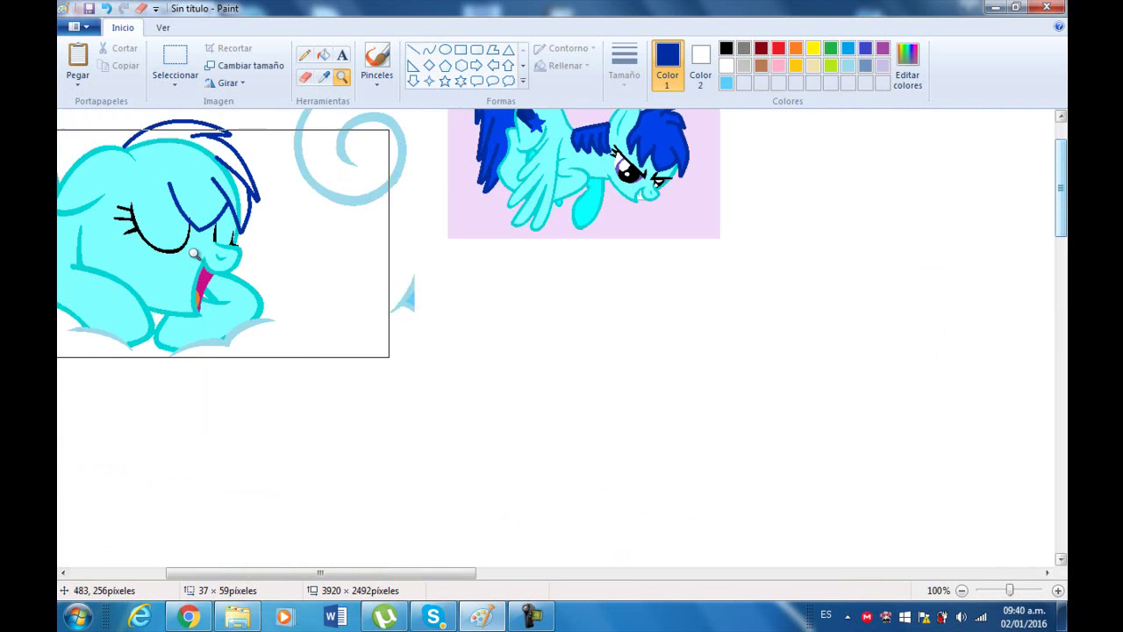
click(431, 246)
click(431, 246)
click(414, 50)
mouse_move(440, 211)
mouse_down()
mouse_move(463, 384)
mouse_move(502, 386)
mouse_up()
mouse_move(448, 333)
mouse_down()
mouse_move(454, 290)
mouse_move(460, 325)
mouse_up()
drag(373, 211, 498, 386)
mouse_move(424, 307)
mouse_down()
mouse_move(361, 324)
mouse_move(400, 324)
mouse_move(427, 353)
mouse_up()
Close the fringe with a short stroke about 4 by 36 pixels and a curve about 43 by 83 pixels up to the head arch
click(343, 79)
right_click(557, 211)
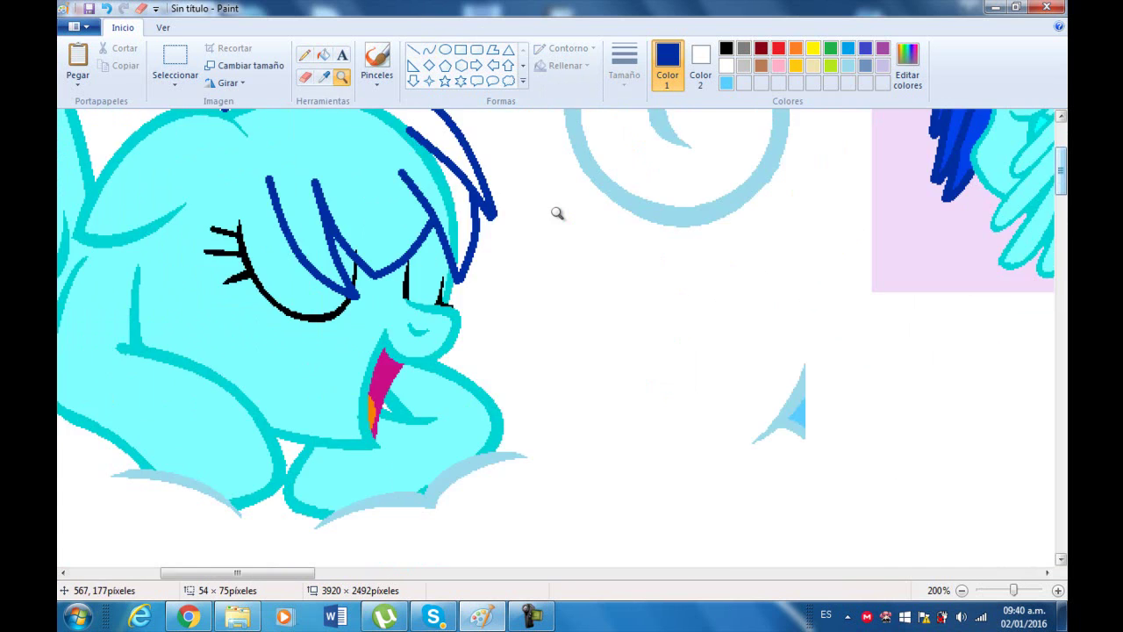
right_click(549, 200)
click(543, 190)
right_click(448, 301)
right_click(386, 276)
click(182, 225)
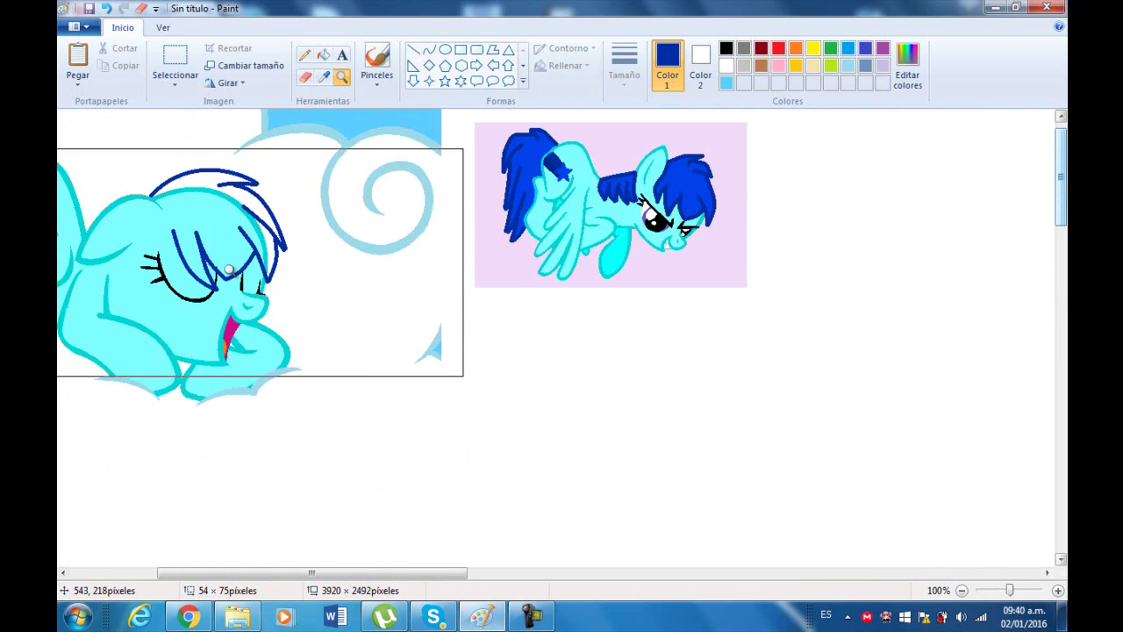
click(274, 296)
click(506, 274)
click(429, 52)
drag(344, 240, 336, 325)
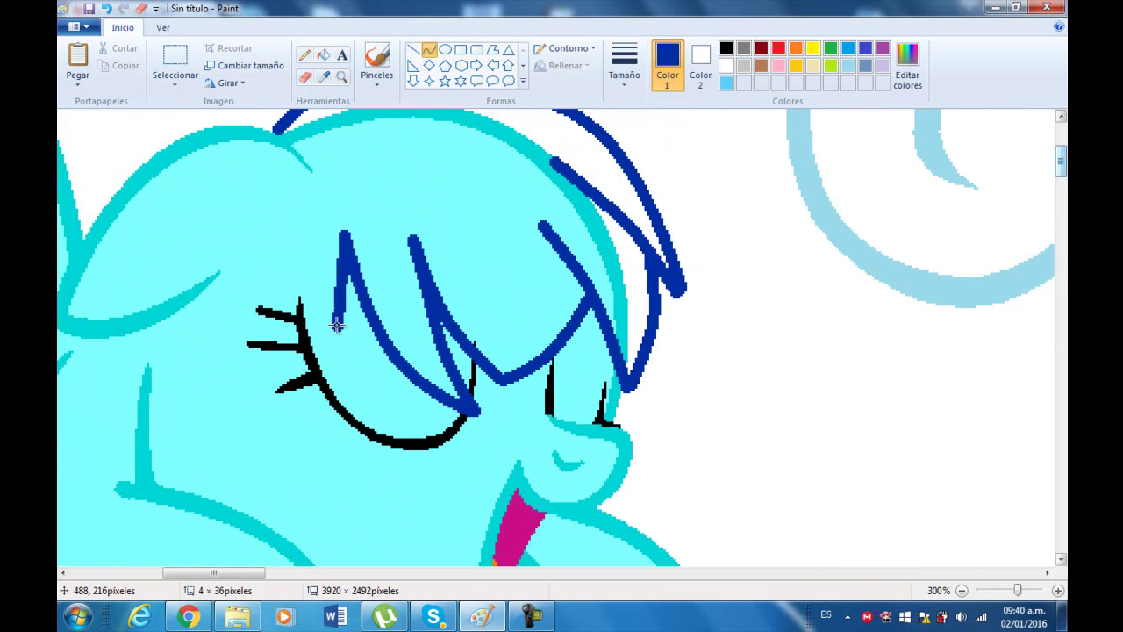
drag(274, 133, 337, 324)
mouse_move(279, 294)
mouse_down()
mouse_move(230, 242)
mouse_move(279, 290)
mouse_up()
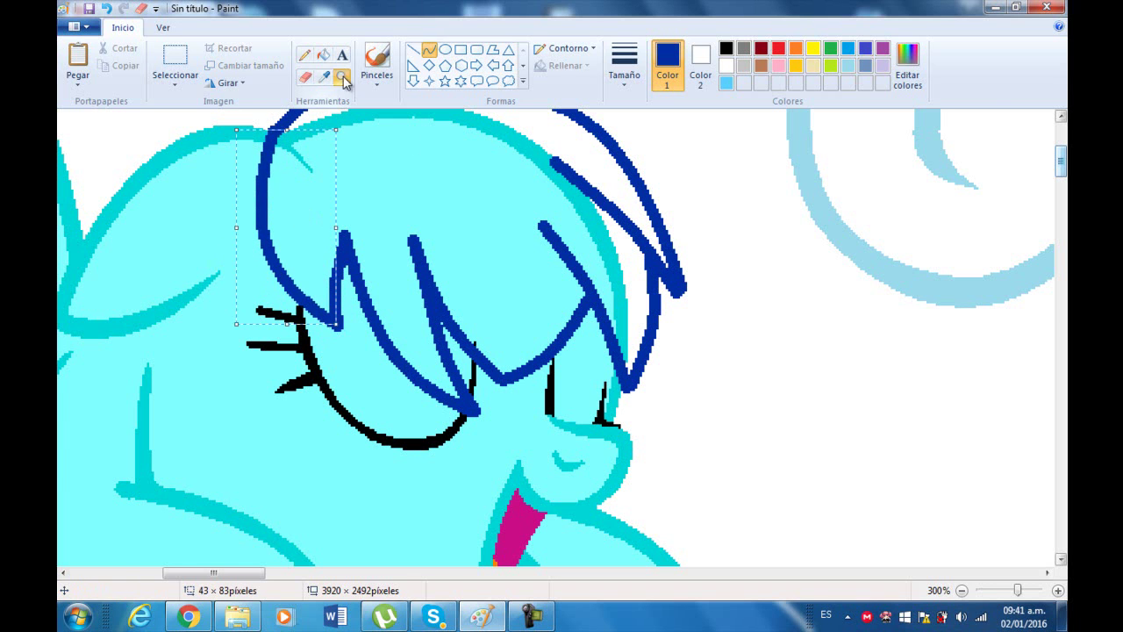
Outline the first neck-mane lock below the ear with two dark blue curves meeting at a lower point
click(343, 80)
right_click(419, 174)
right_click(422, 176)
right_click(421, 175)
click(392, 115)
right_click(132, 308)
click(92, 305)
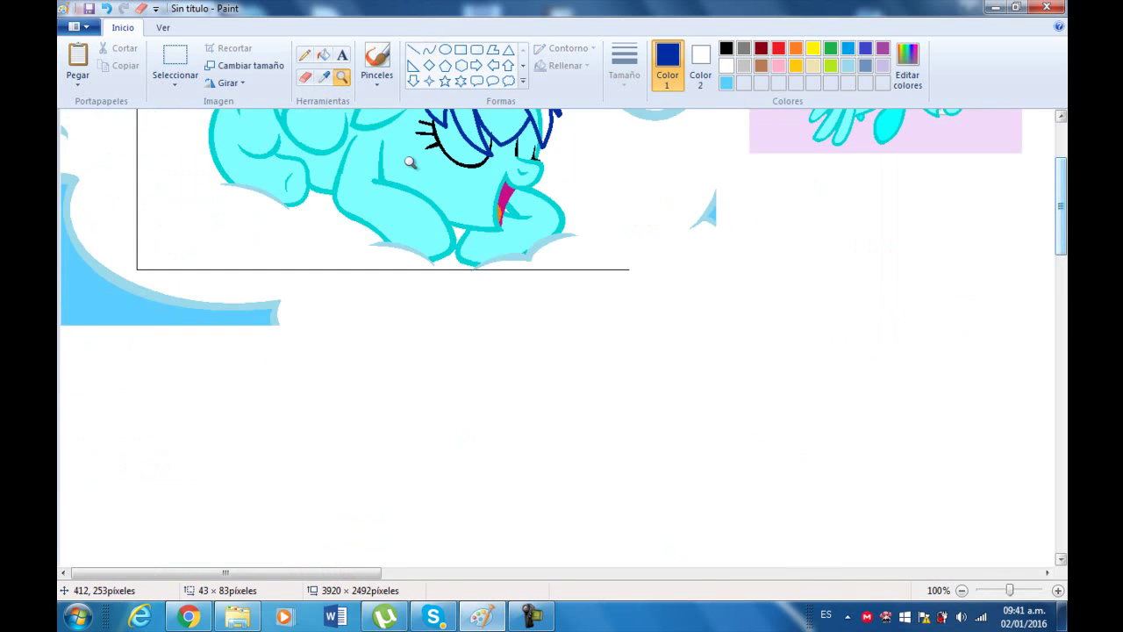
click(327, 195)
click(484, 150)
click(387, 368)
click(428, 50)
mouse_move(482, 303)
mouse_down()
mouse_move(509, 456)
mouse_move(541, 506)
mouse_up()
mouse_move(500, 411)
mouse_down()
mouse_move(474, 374)
mouse_move(495, 420)
mouse_up()
mouse_move(417, 360)
mouse_down()
mouse_move(527, 507)
mouse_move(545, 508)
mouse_up()
drag(476, 444, 454, 451)
click(453, 451)
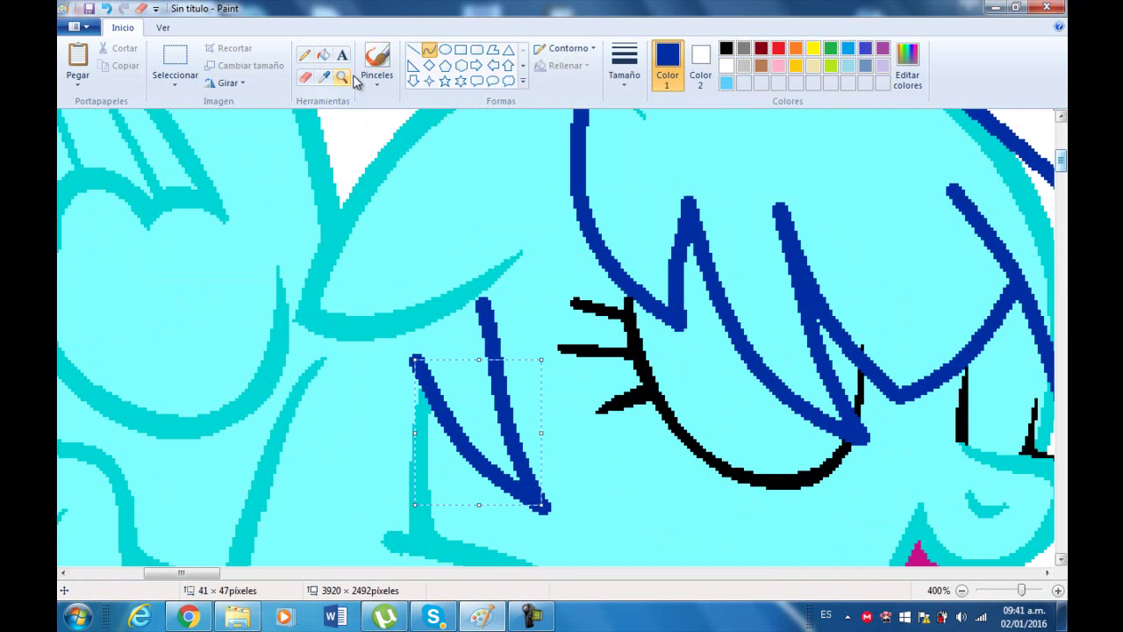
Outline a second neck-mane lock with a stroke about 9 by 31 pixels and a curve narrowed to about 38 by 56 pixels
scroll(301, 322, down, 3)
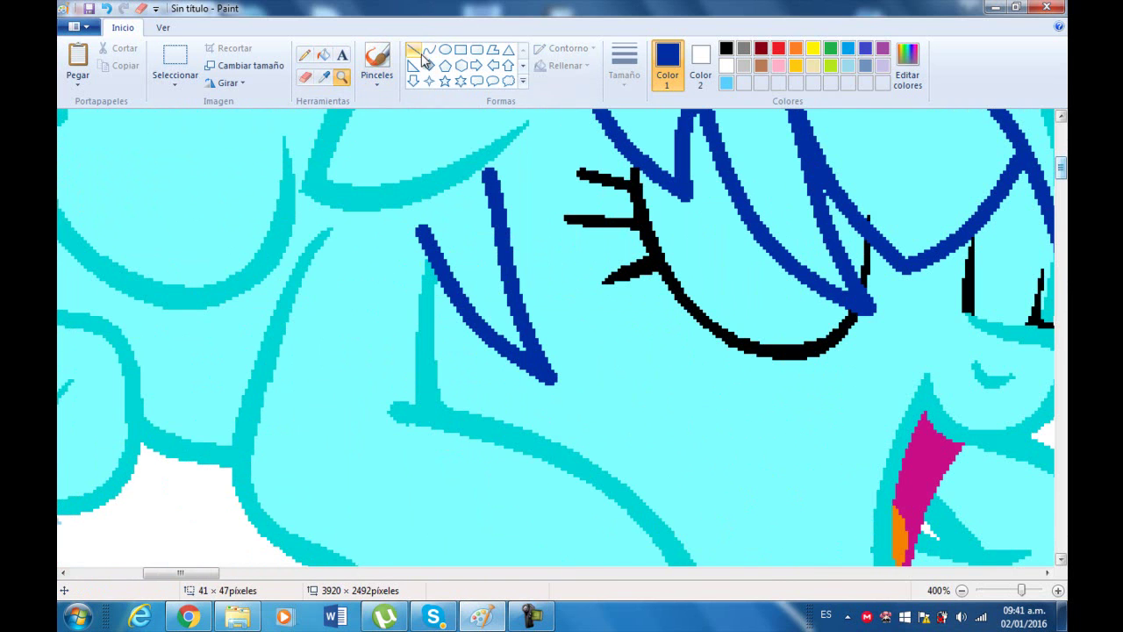
drag(454, 301, 480, 403)
mouse_move(462, 372)
mouse_down()
mouse_move(444, 372)
mouse_move(460, 354)
mouse_up()
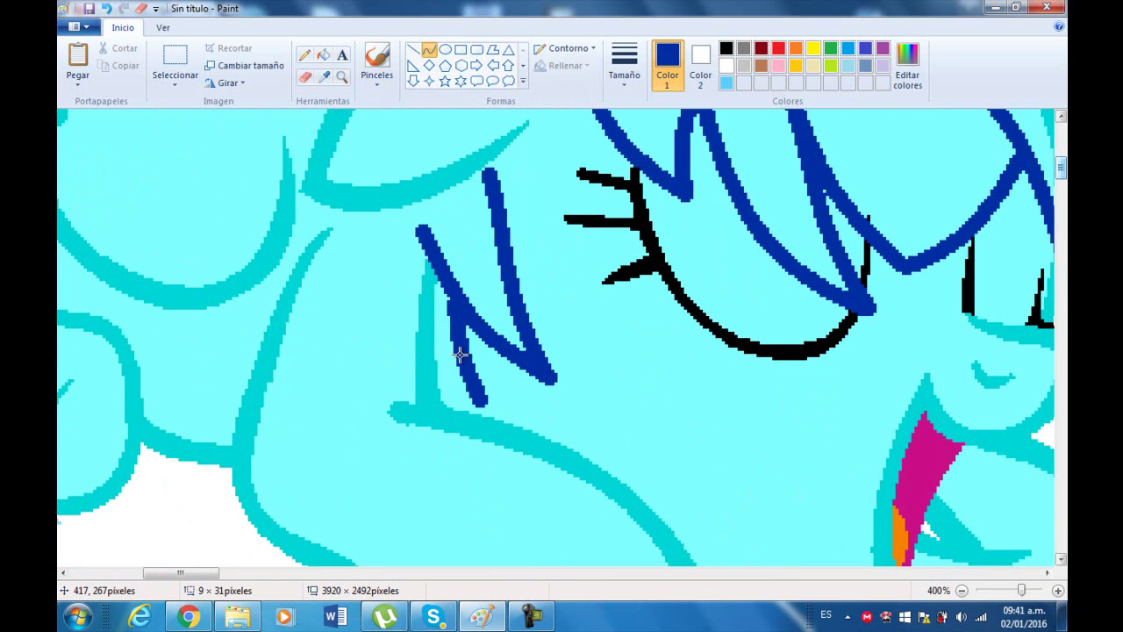
drag(312, 218, 479, 401)
mouse_move(371, 340)
mouse_down()
mouse_move(348, 336)
mouse_move(350, 302)
mouse_up()
drag(311, 218, 351, 227)
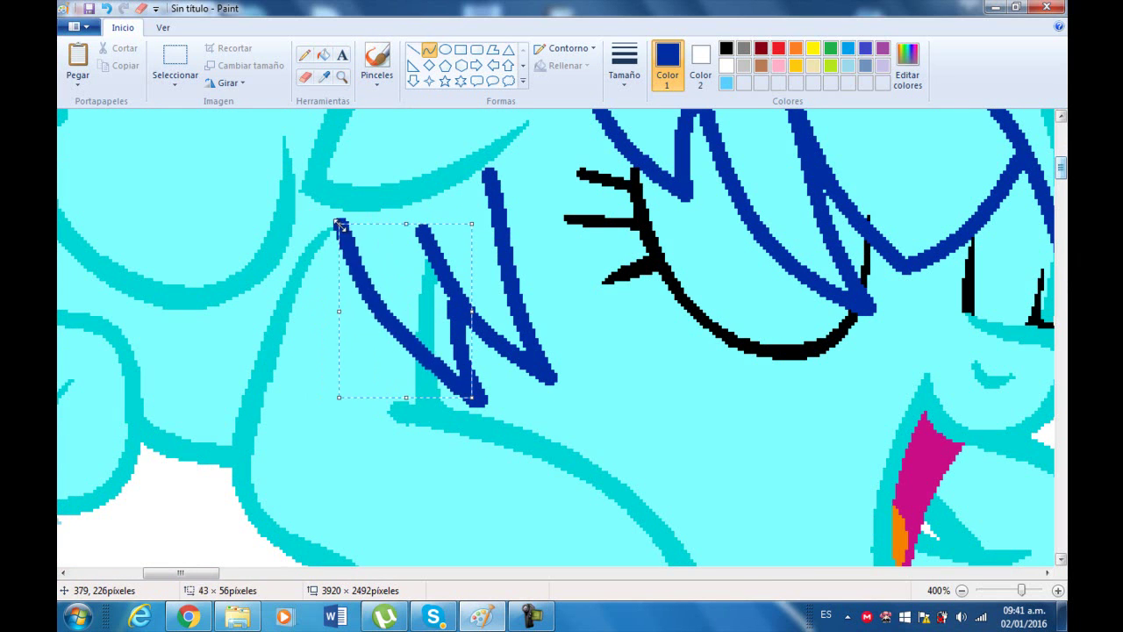
Start the third neck-mane lock with a short dark blue stroke about 6 by 24 pixels beneath the second lock
click(342, 78)
click(331, 156)
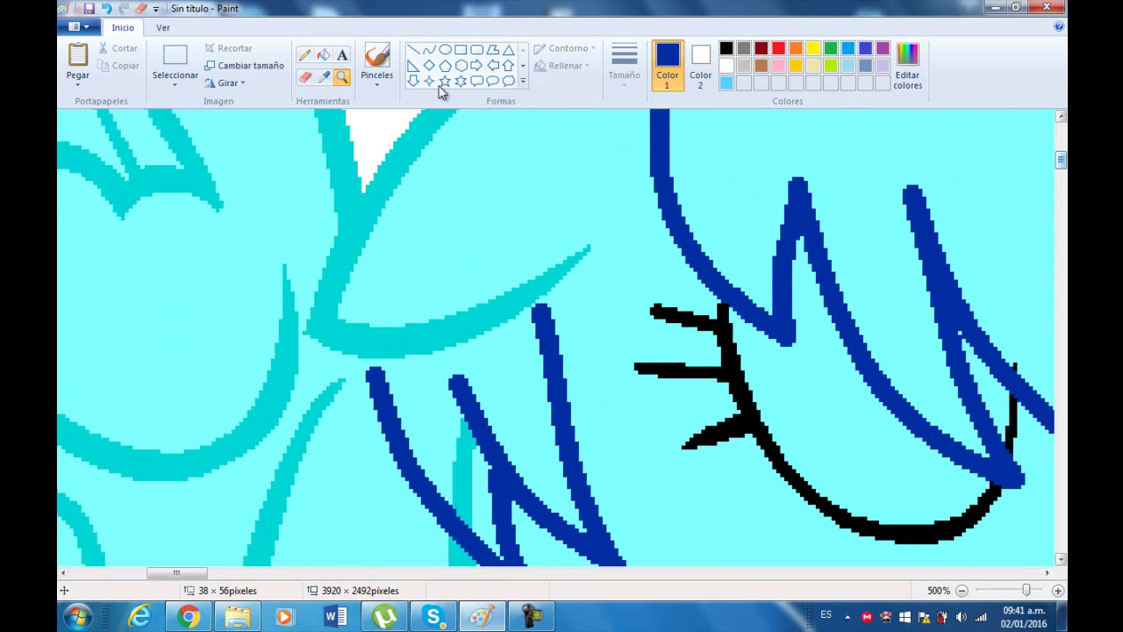
click(429, 50)
scroll(434, 260, down, 5)
scroll(435, 261, up, 2)
scroll(434, 261, down, 1)
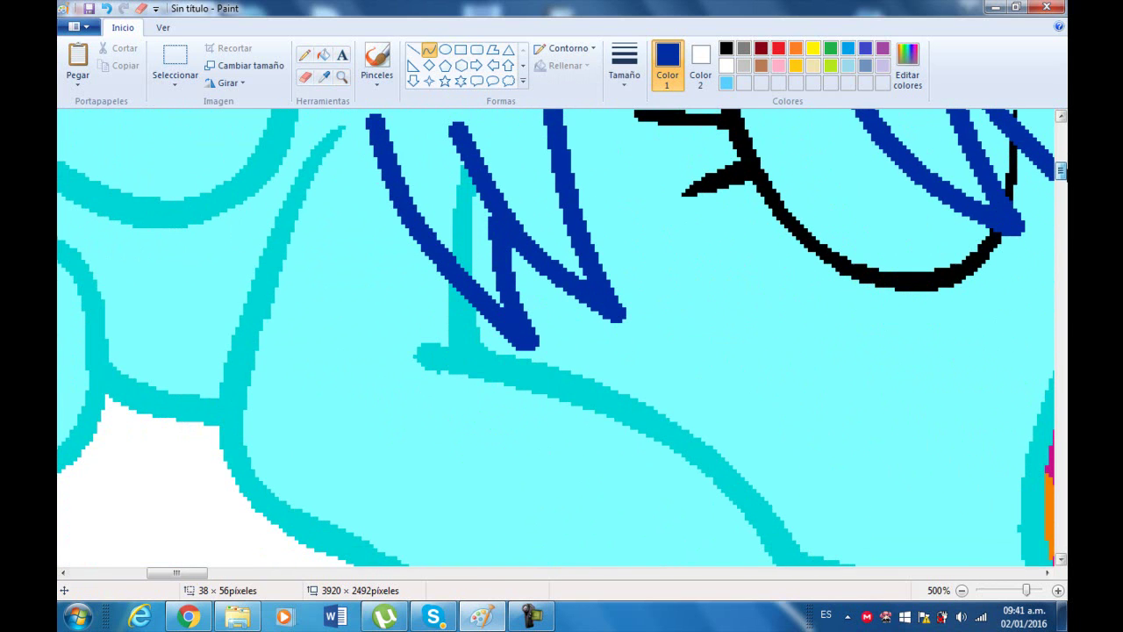
drag(435, 260, 449, 333)
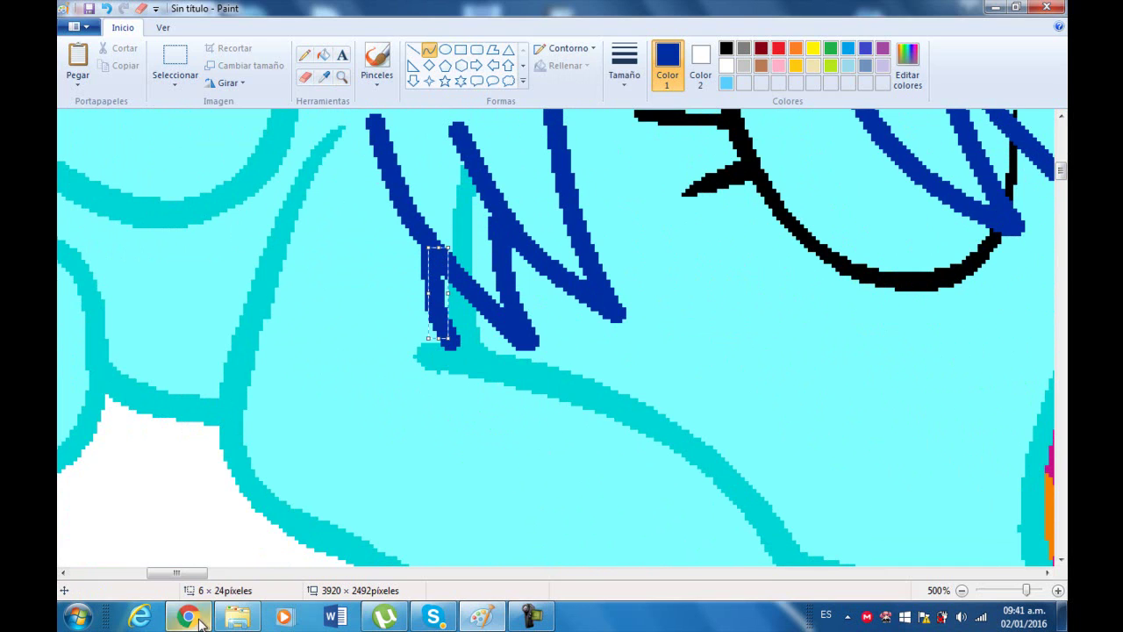
click(188, 617)
click(479, 619)
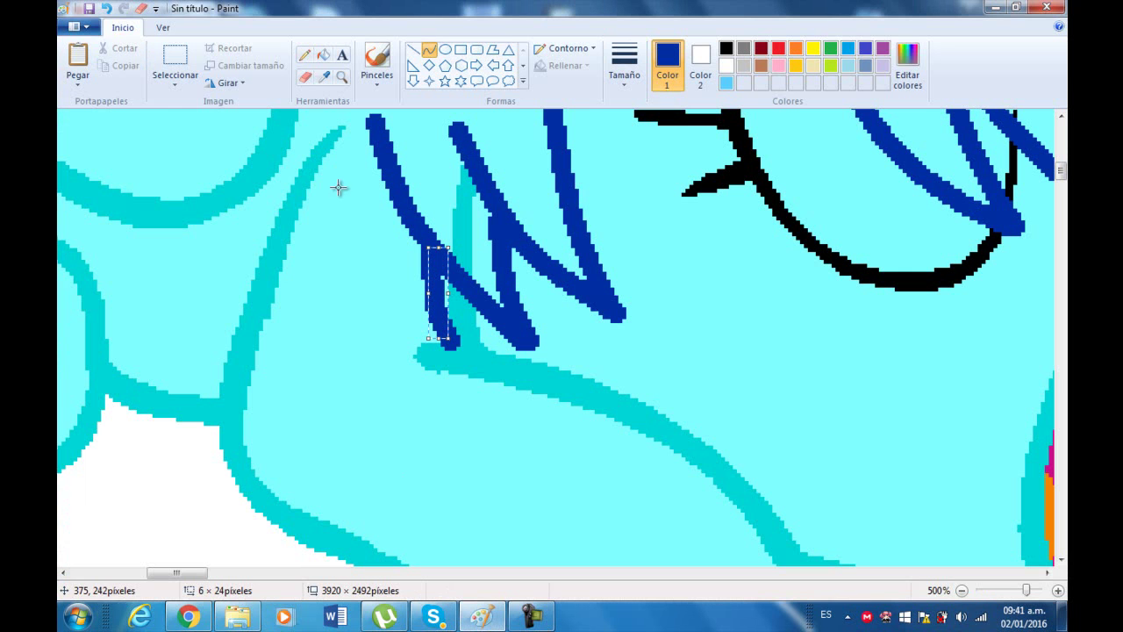
Complete the third neck-mane lock with a bowed curve about 45 by 62 pixels from the ear base to the stroke's tip
drag(1062, 171, 1063, 164)
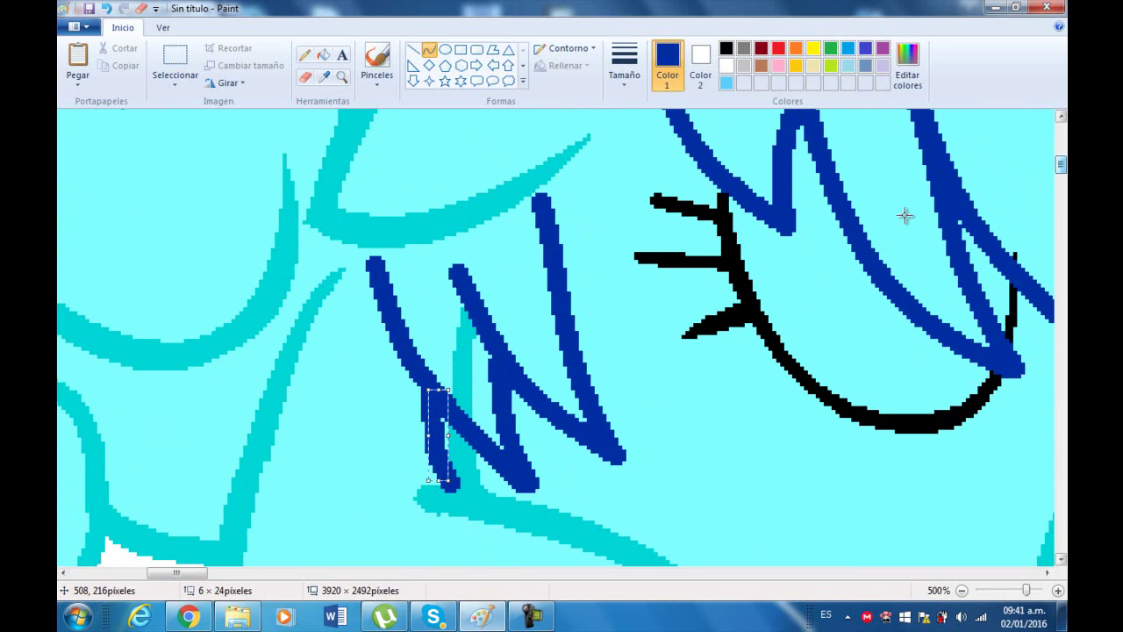
mouse_move(320, 240)
mouse_down()
mouse_move(381, 474)
mouse_move(443, 481)
mouse_up()
drag(330, 461, 270, 377)
drag(272, 380, 335, 454)
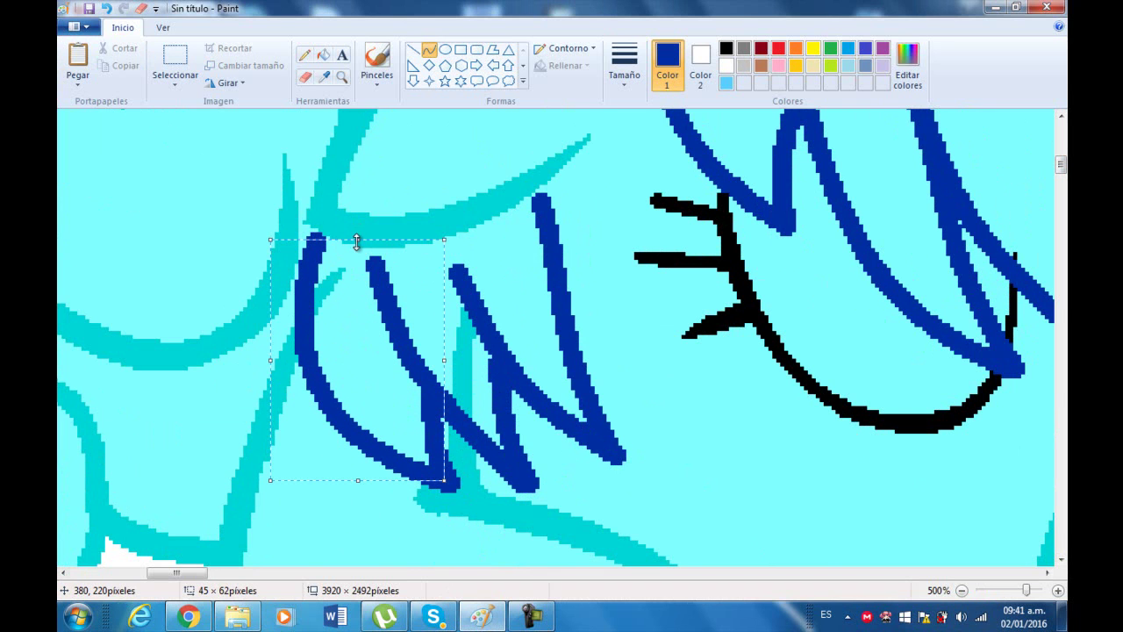
Extend the top of the front neck-mane lock toward the lower ear line with dark blue Pencil touch-ups
click(342, 78)
click(364, 271)
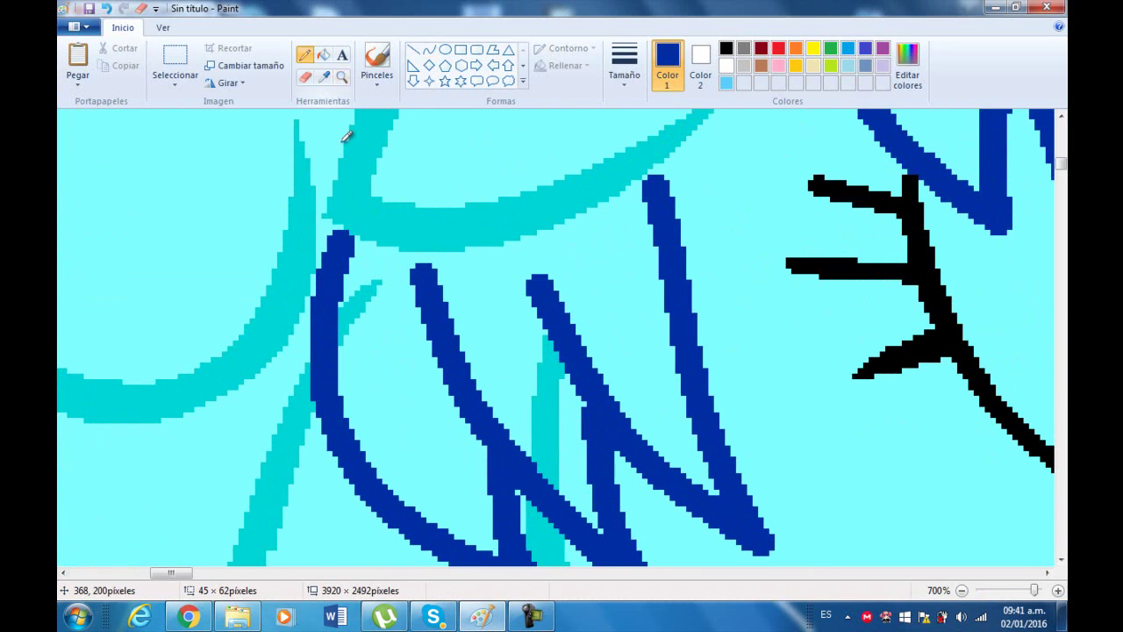
click(342, 78)
right_click(424, 174)
right_click(417, 206)
right_click(404, 244)
right_click(402, 245)
right_click(351, 220)
right_click(242, 176)
click(228, 170)
scroll(526, 320, up, 5)
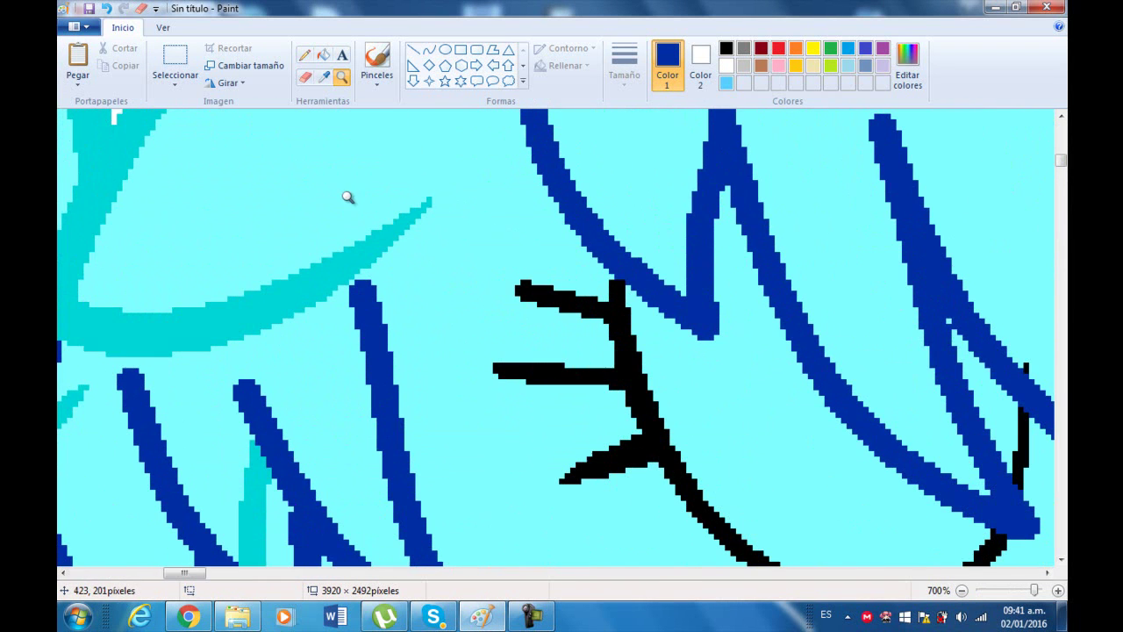
click(304, 55)
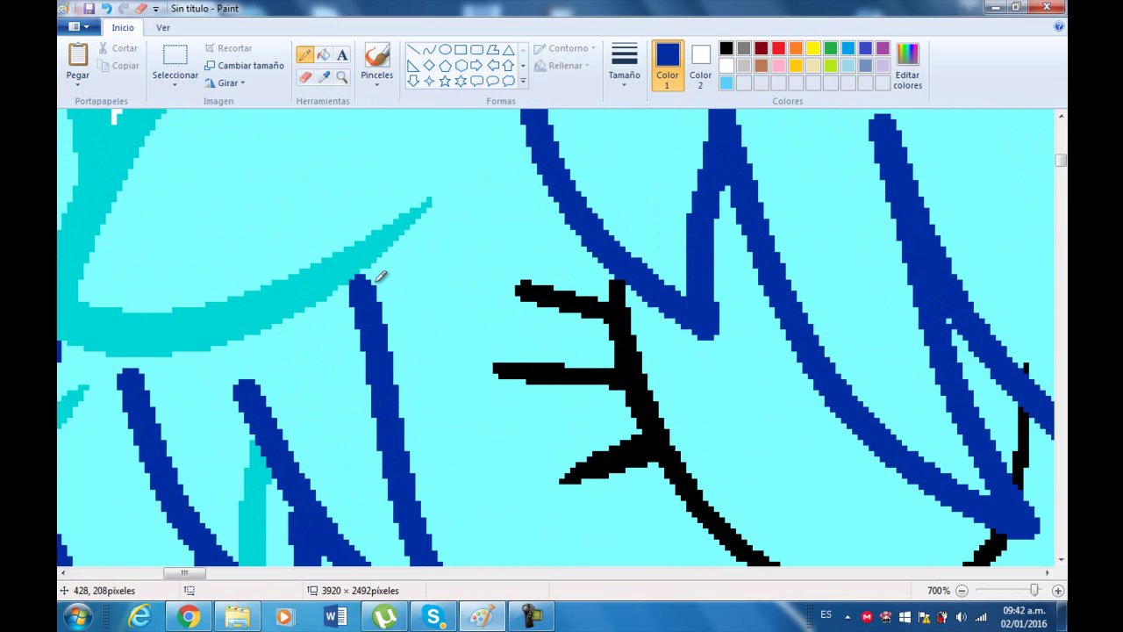
click(342, 77)
scroll(401, 201, down, 9)
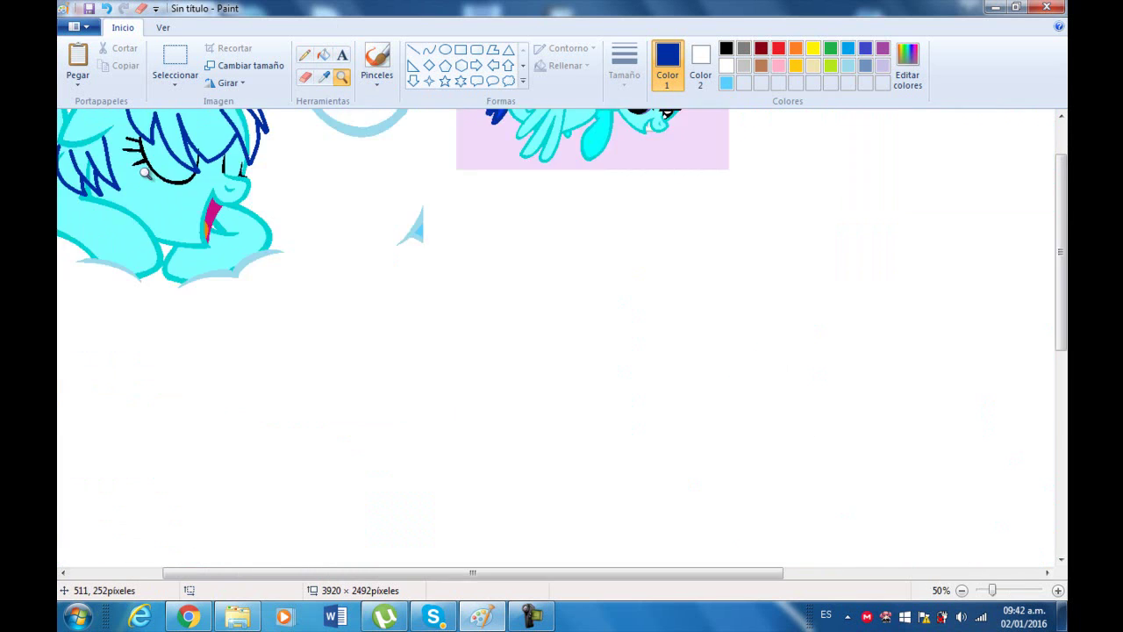
scroll(211, 214, up, 2)
scroll(338, 233, up, 2)
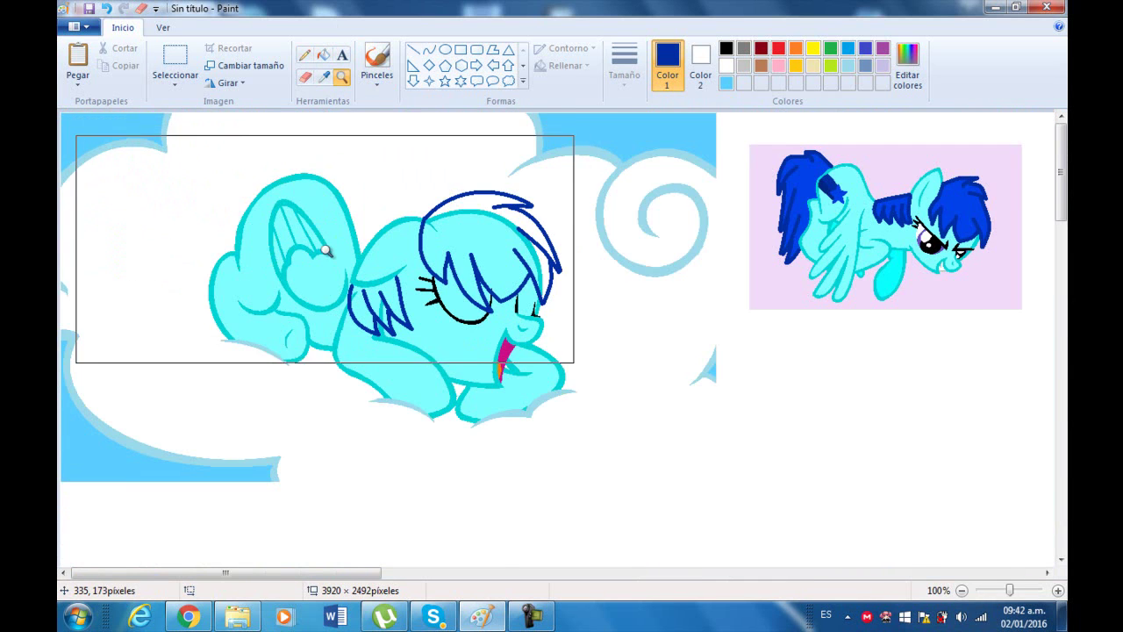
scroll(334, 251, up, 1)
scroll(338, 193, down, 1)
scroll(351, 175, up, 1)
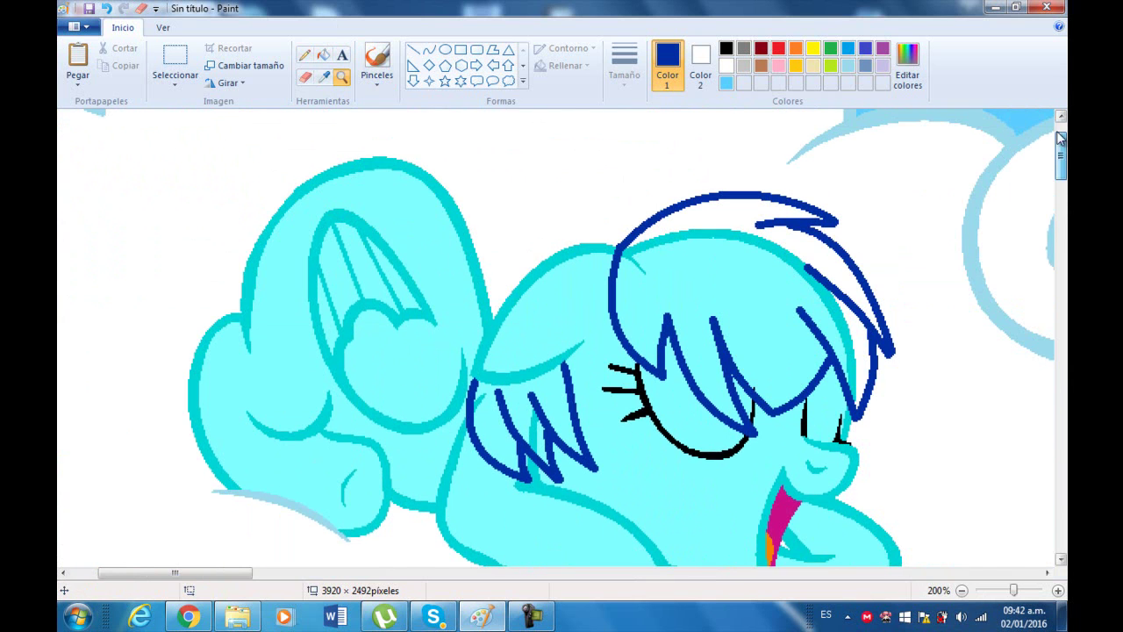
click(428, 50)
drag(366, 160, 71, 324)
drag(175, 298, 105, 176)
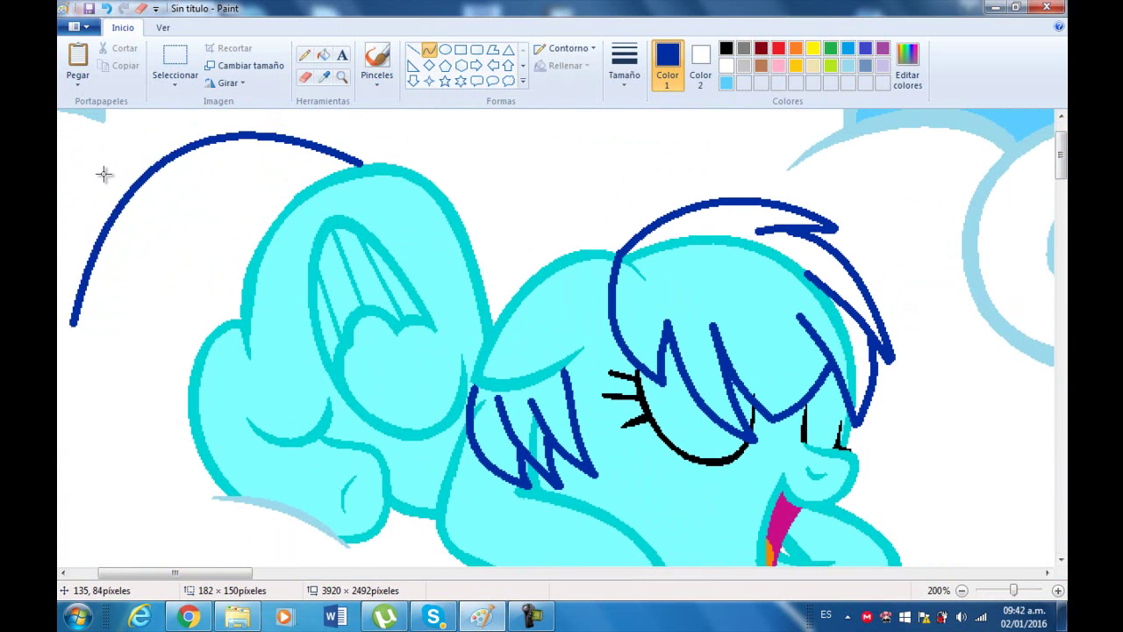
drag(70, 320, 107, 244)
click(107, 9)
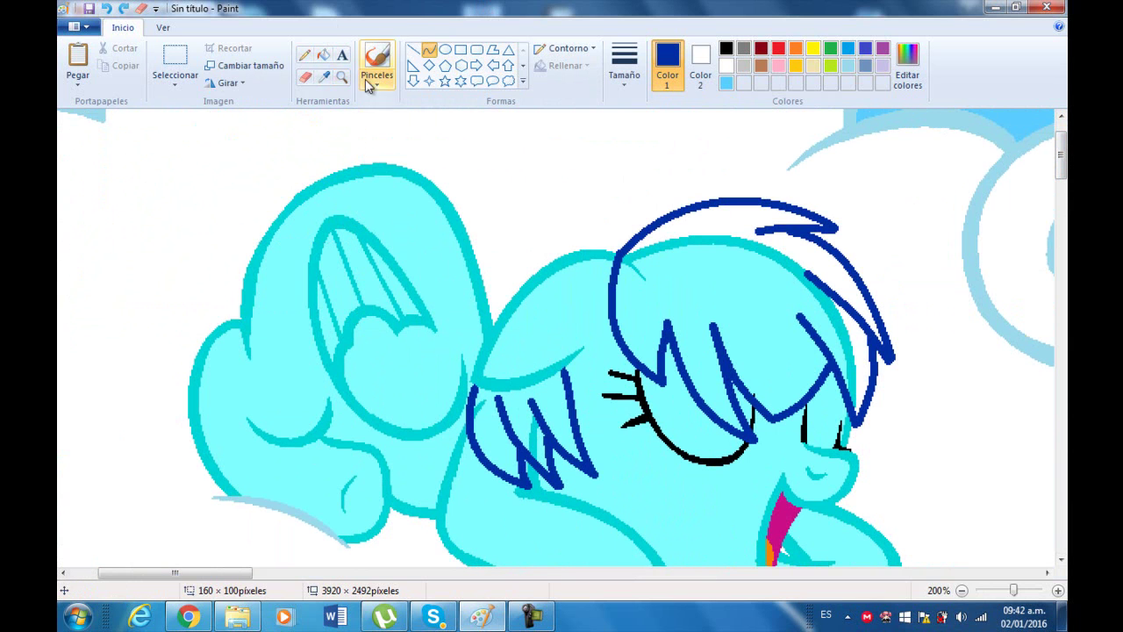
Draw the tail's top tuft above the rump with a bowed dark blue curve and a short stroke about 10 by 19 pixels
click(343, 80)
right_click(664, 282)
right_click(665, 261)
click(285, 197)
click(333, 234)
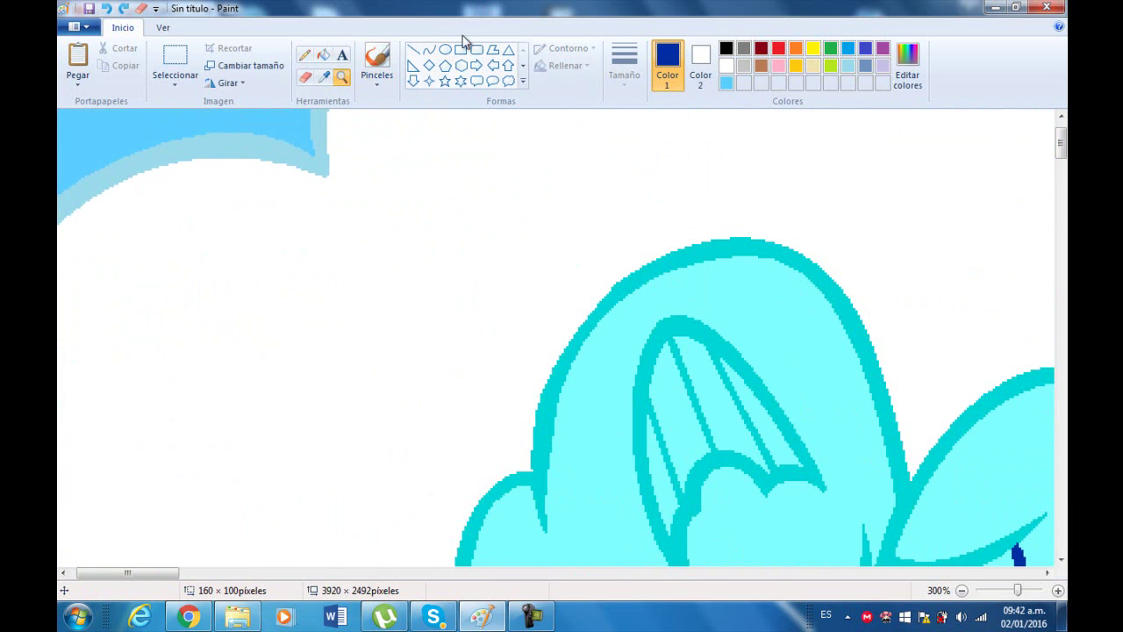
click(429, 50)
mouse_move(643, 154)
mouse_down()
mouse_move(696, 234)
mouse_move(689, 177)
mouse_up()
click(637, 154)
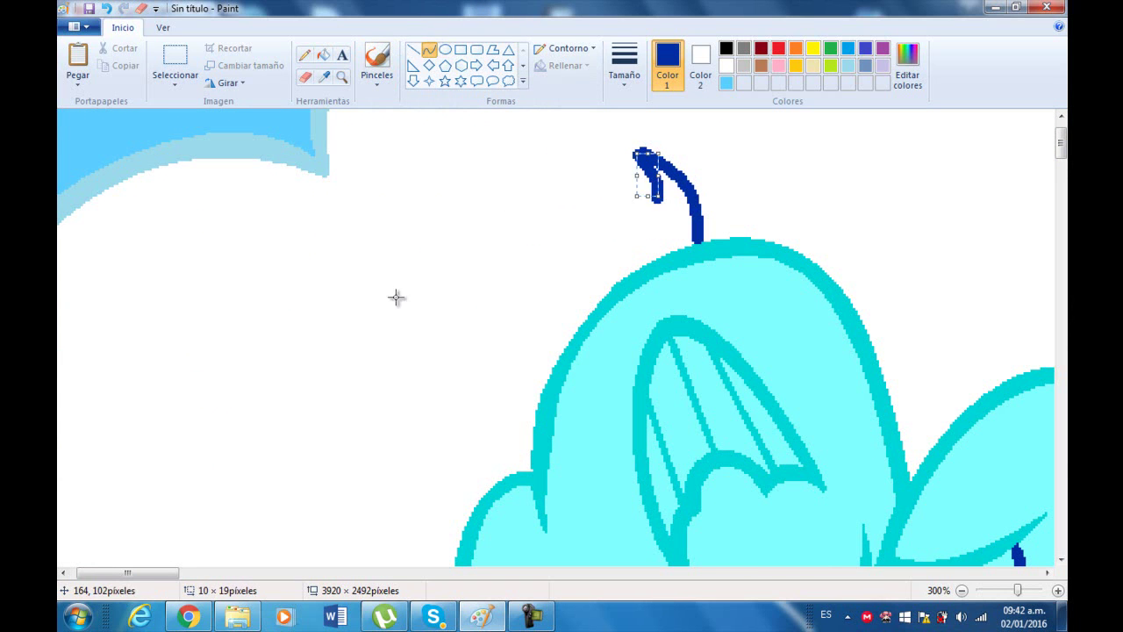
drag(355, 316, 597, 129)
drag(396, 293, 368, 201)
click(106, 8)
Draw the tail's arched top edge outward from the tuft and add a short curved stroke inward from its outer tip
drag(645, 165, 469, 226)
drag(548, 194, 504, 188)
click(428, 50)
drag(469, 242, 552, 205)
Outline the tail's first long lock with a bowed outer edge and an inner curve about 82 by 101 pixels
drag(346, 522, 504, 225)
drag(495, 318, 477, 333)
drag(545, 285, 388, 339)
Outline the second tail lock beneath the first with a bowed outer curve and an inner curve about 124 by 91 pixels
click(343, 77)
right_click(318, 318)
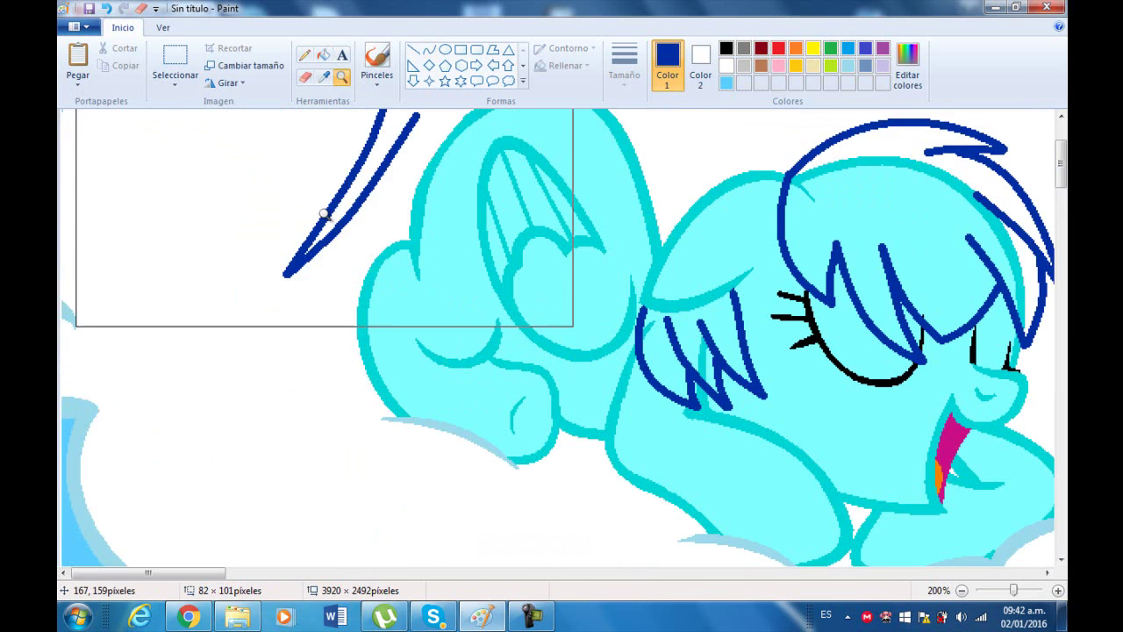
click(308, 234)
click(424, 50)
mouse_move(430, 294)
mouse_down()
mouse_move(234, 416)
mouse_move(243, 441)
mouse_up()
drag(321, 414, 399, 355)
mouse_move(539, 228)
mouse_down()
mouse_move(321, 451)
mouse_move(246, 444)
mouse_move(493, 425)
mouse_move(431, 406)
mouse_move(382, 489)
mouse_up()
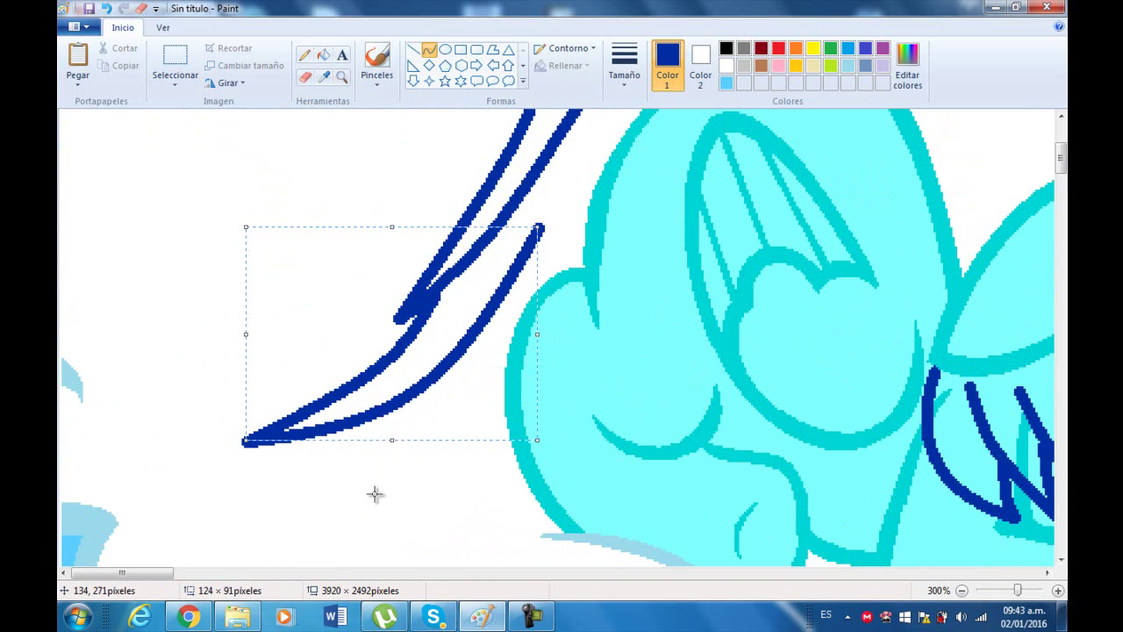
Outline the two lowest tail locks with short tip strokes and bowed curves, the last about 71 by 19 pixels and reaching the hind leg
click(349, 76)
click(361, 374)
click(430, 54)
drag(312, 336, 235, 372)
mouse_move(562, 289)
mouse_down()
mouse_move(234, 371)
mouse_move(479, 389)
mouse_move(444, 401)
mouse_move(422, 399)
mouse_move(544, 297)
mouse_up()
click(485, 402)
mouse_move(450, 373)
mouse_down()
mouse_move(351, 424)
mouse_move(425, 397)
mouse_up()
mouse_move(585, 368)
mouse_down()
mouse_move(542, 393)
mouse_move(339, 418)
mouse_move(534, 433)
mouse_up()
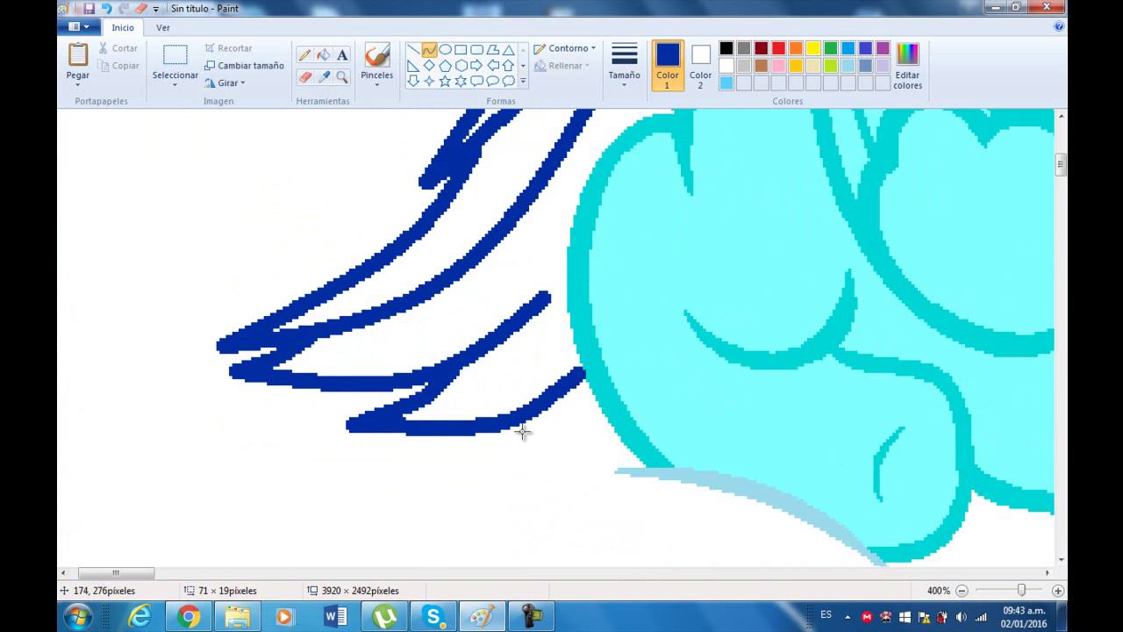
Sample the hind leg outline's teal for Pencil touch-ups where the lowest tail curve meets the leg
click(342, 76)
click(537, 310)
click(518, 348)
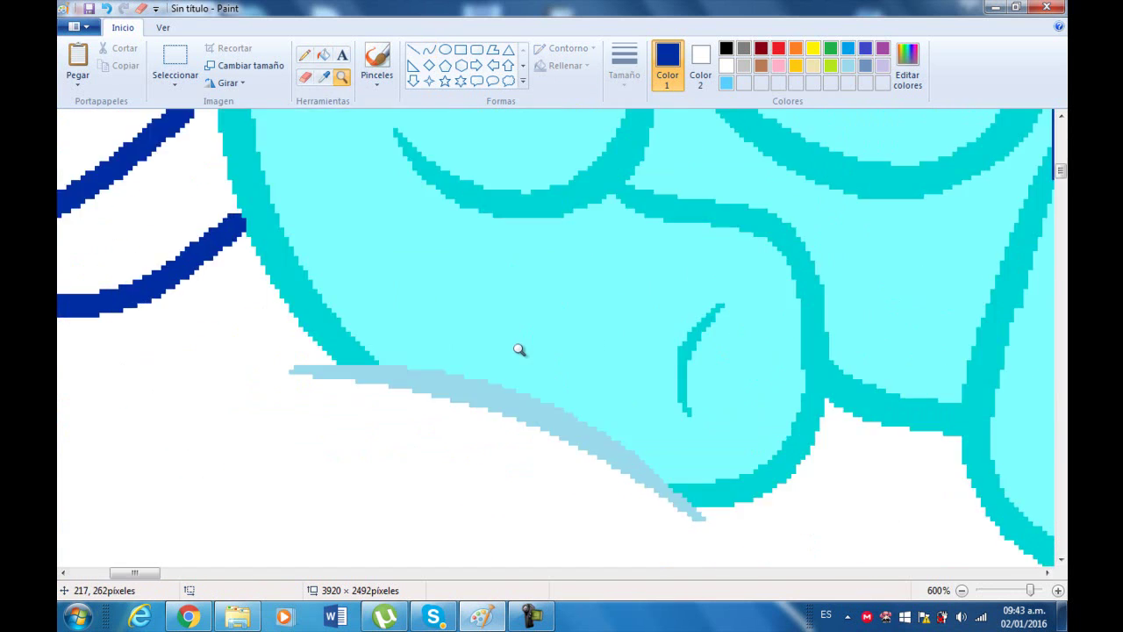
click(265, 188)
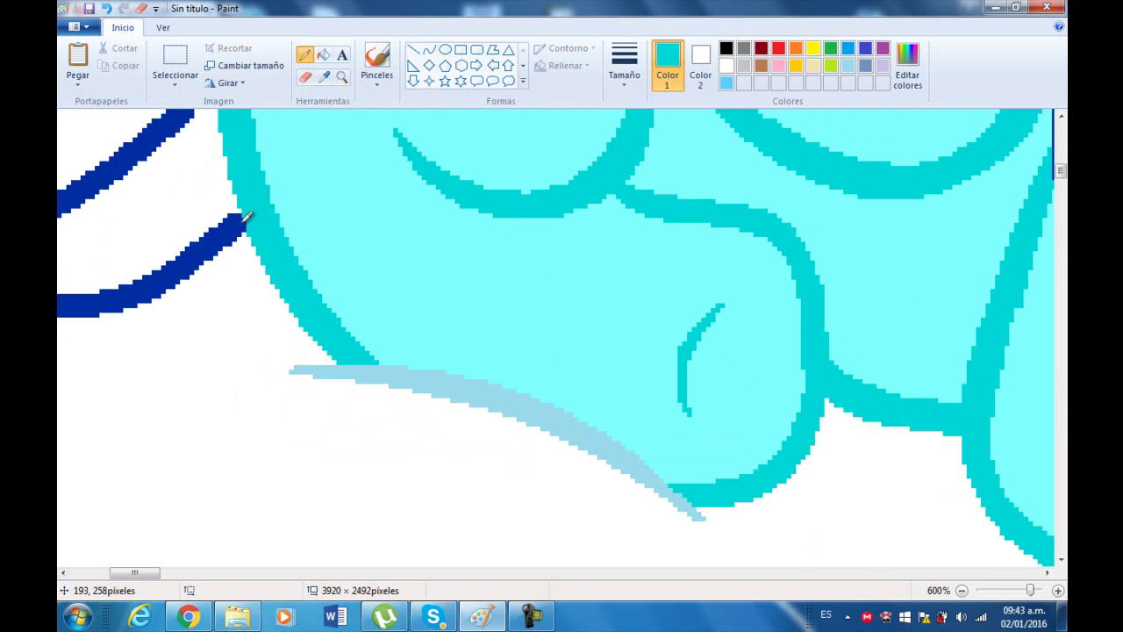
Pick the lighter blue from the reference pony's tail as the drawing colour
click(343, 77)
right_click(291, 248)
right_click(296, 220)
click(287, 161)
click(407, 226)
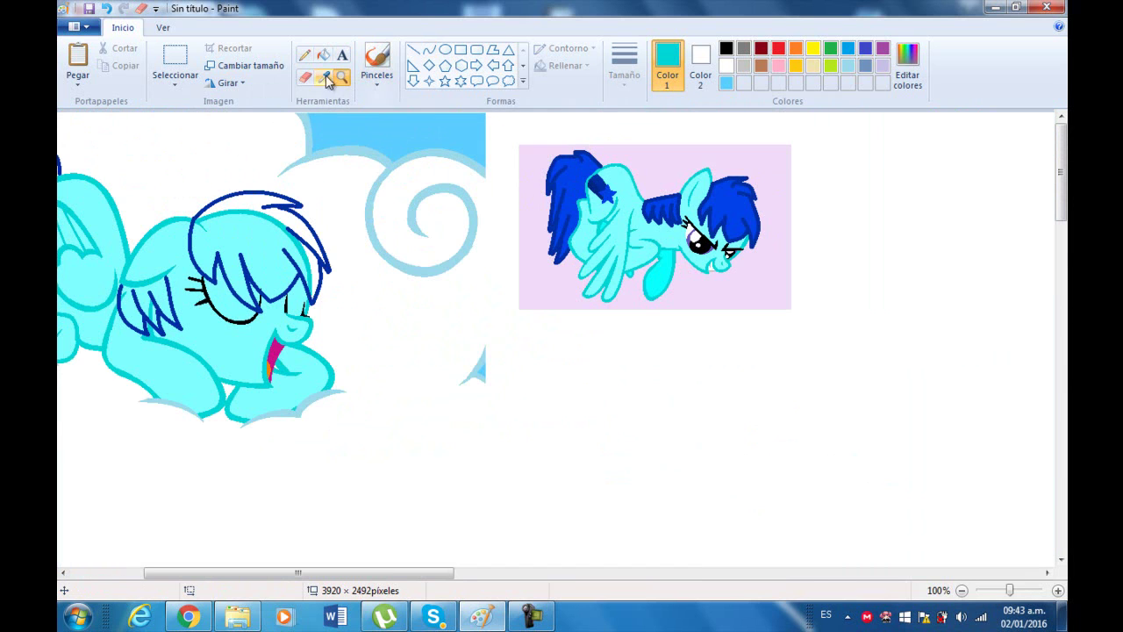
click(581, 166)
Fill every enclosed part of the front mane, including the head outline it covers, with the lighter blue
click(314, 230)
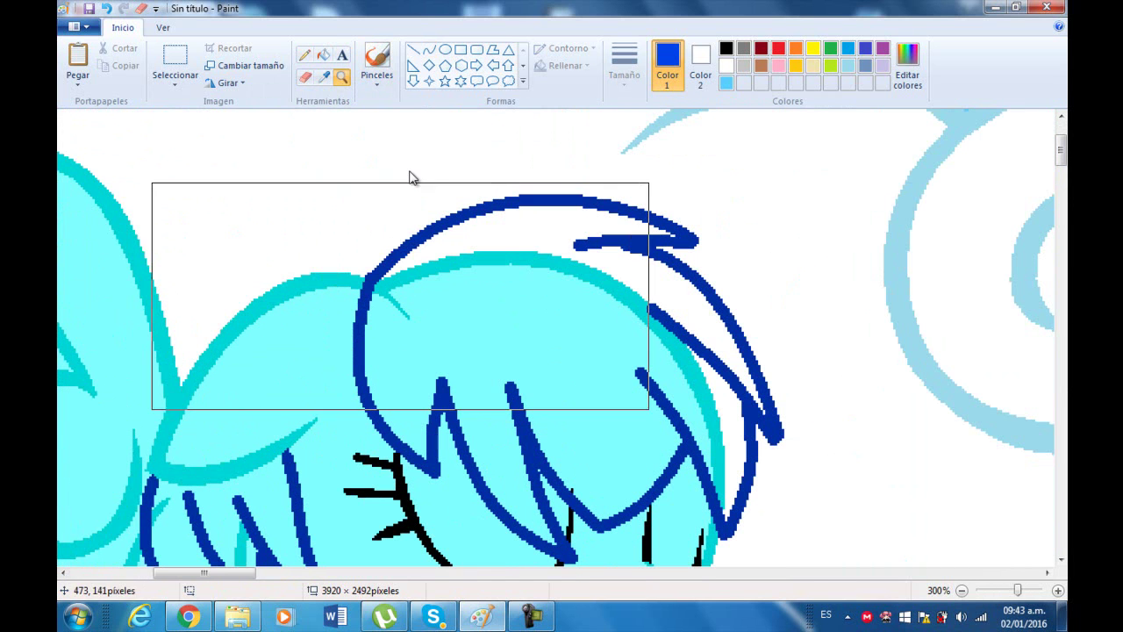
click(499, 234)
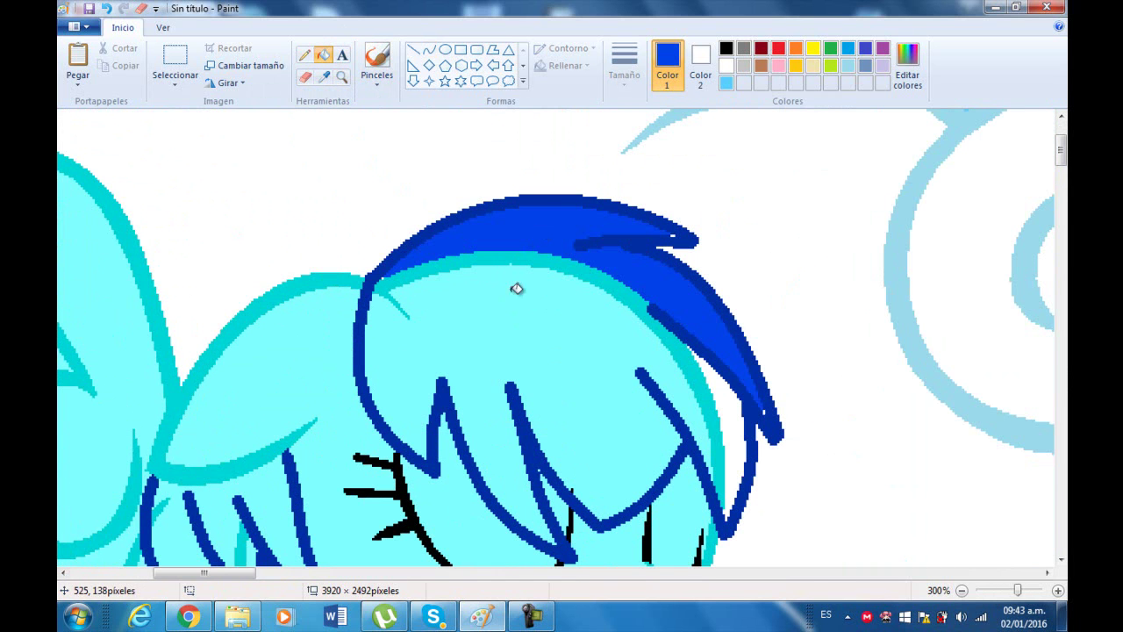
click(463, 260)
click(401, 326)
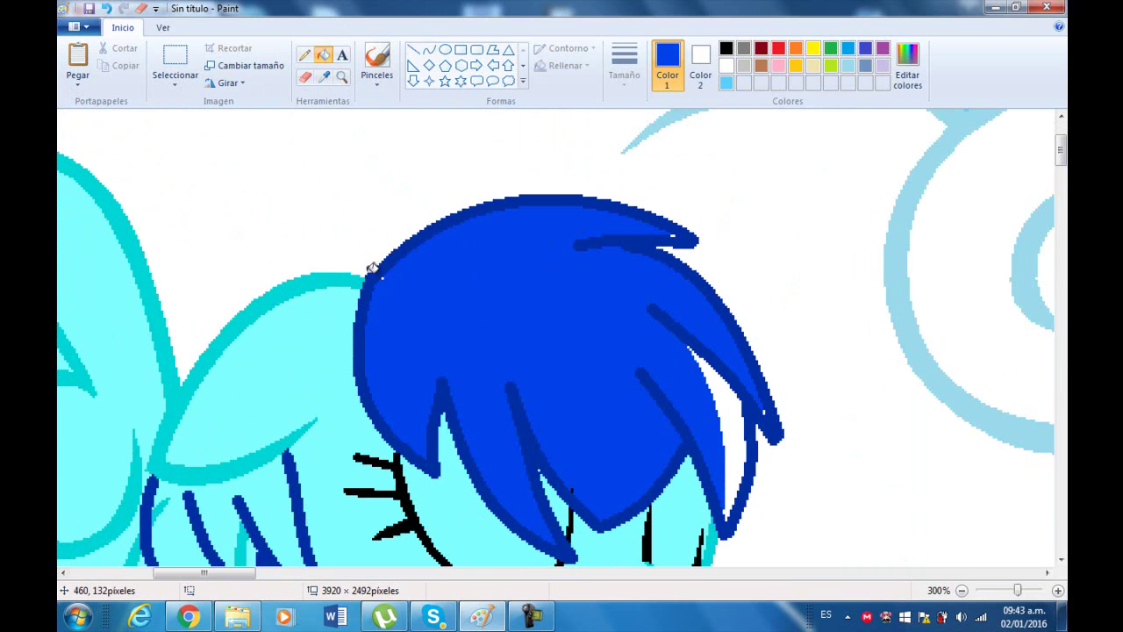
click(736, 397)
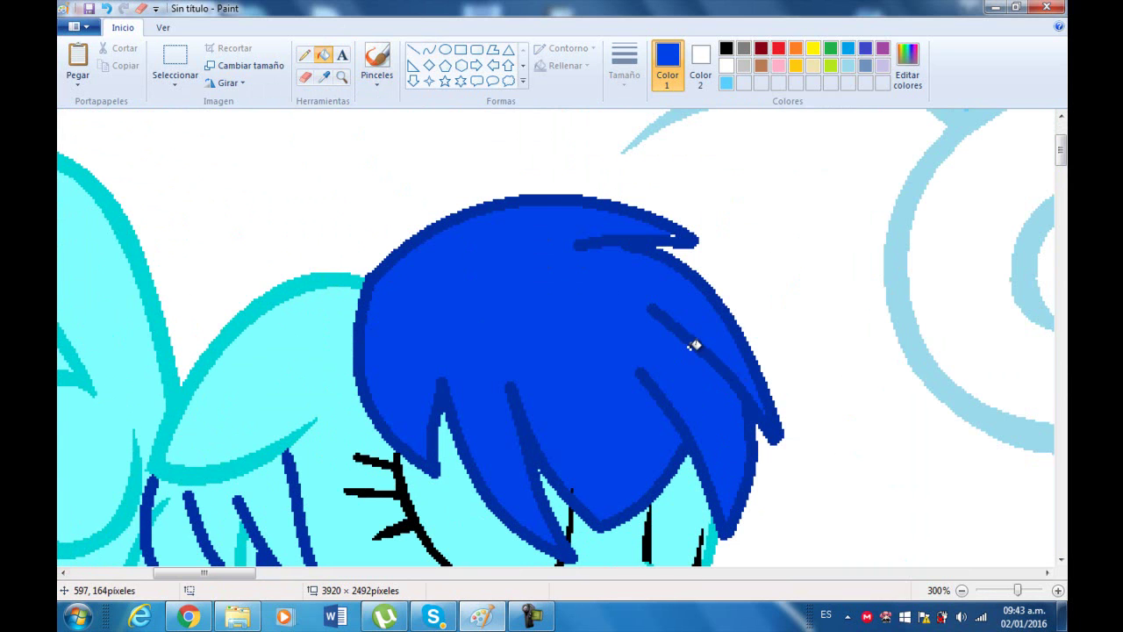
click(694, 345)
click(105, 7)
click(304, 55)
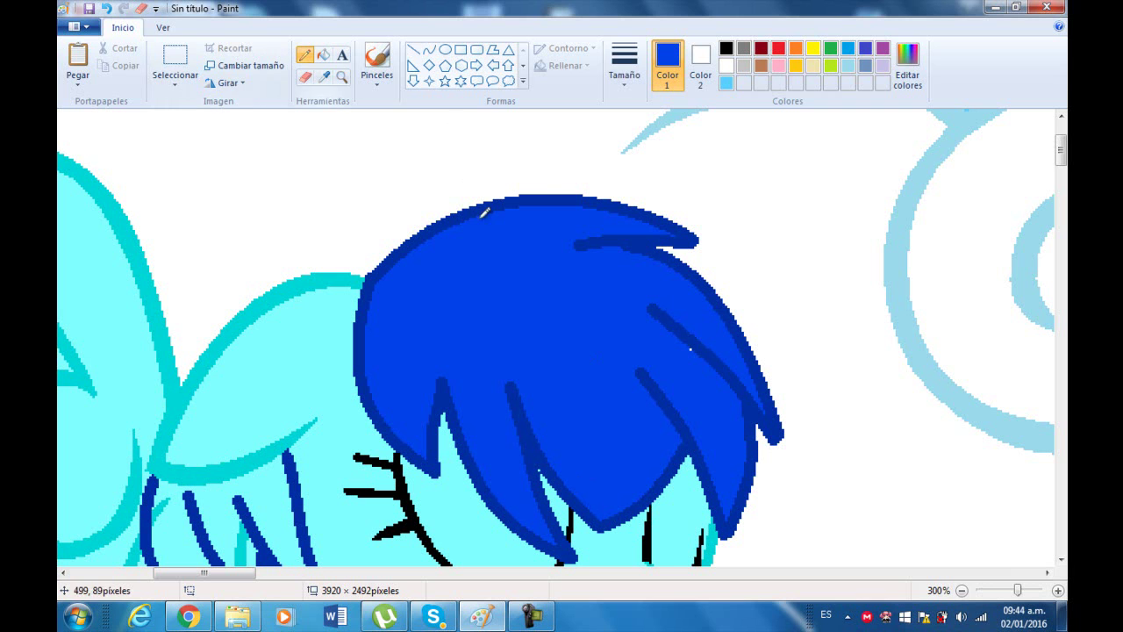
Fill the neck mane beneath the ear with the same lighter blue
click(346, 78)
right_click(389, 444)
right_click(389, 444)
click(222, 278)
click(222, 278)
click(631, 271)
click(330, 56)
click(422, 247)
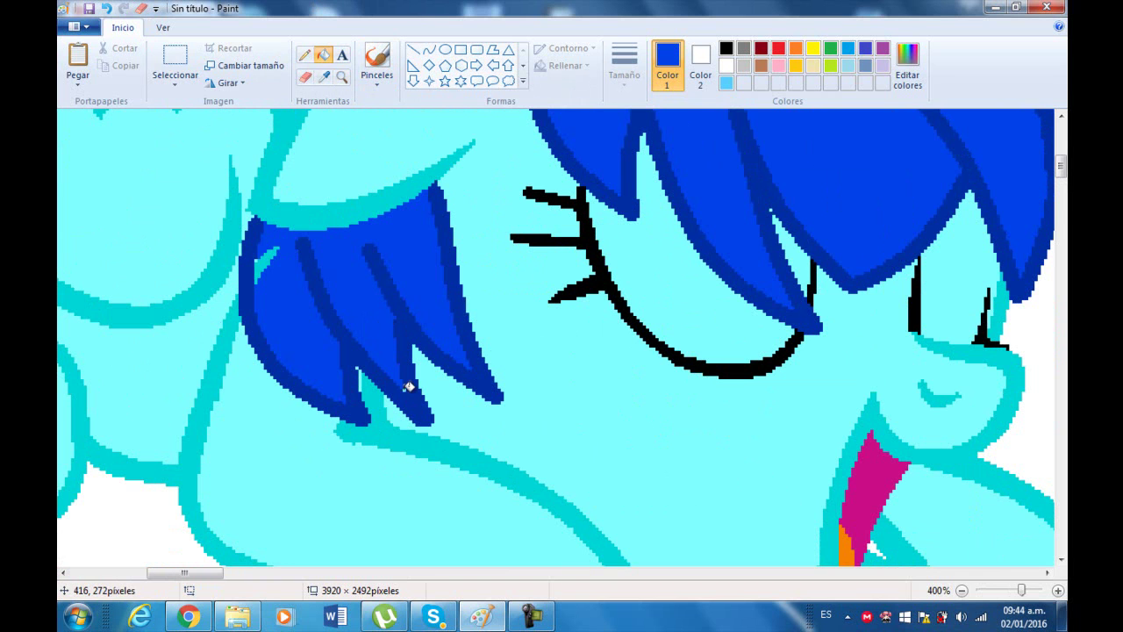
Fill the outlined tail with the lighter blue
click(342, 77)
right_click(439, 279)
right_click(322, 254)
right_click(322, 254)
right_click(323, 254)
click(223, 214)
click(230, 216)
click(231, 218)
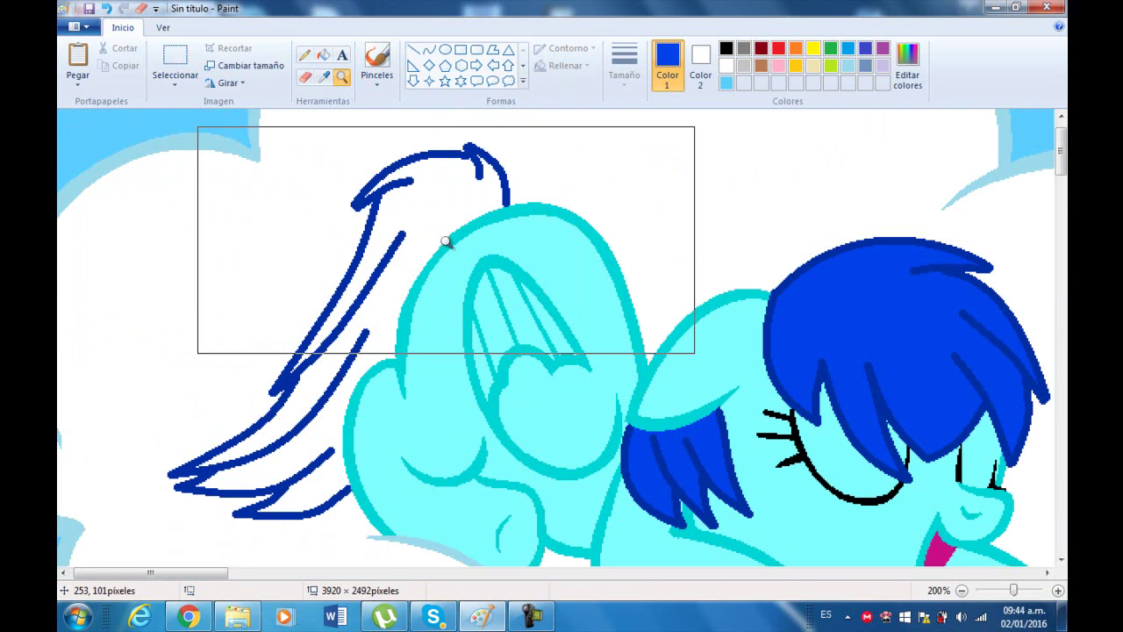
click(327, 55)
click(445, 186)
Paint over the leftover white specks near the top of the tail with the Pencil in the lighter blue
click(346, 77)
click(464, 193)
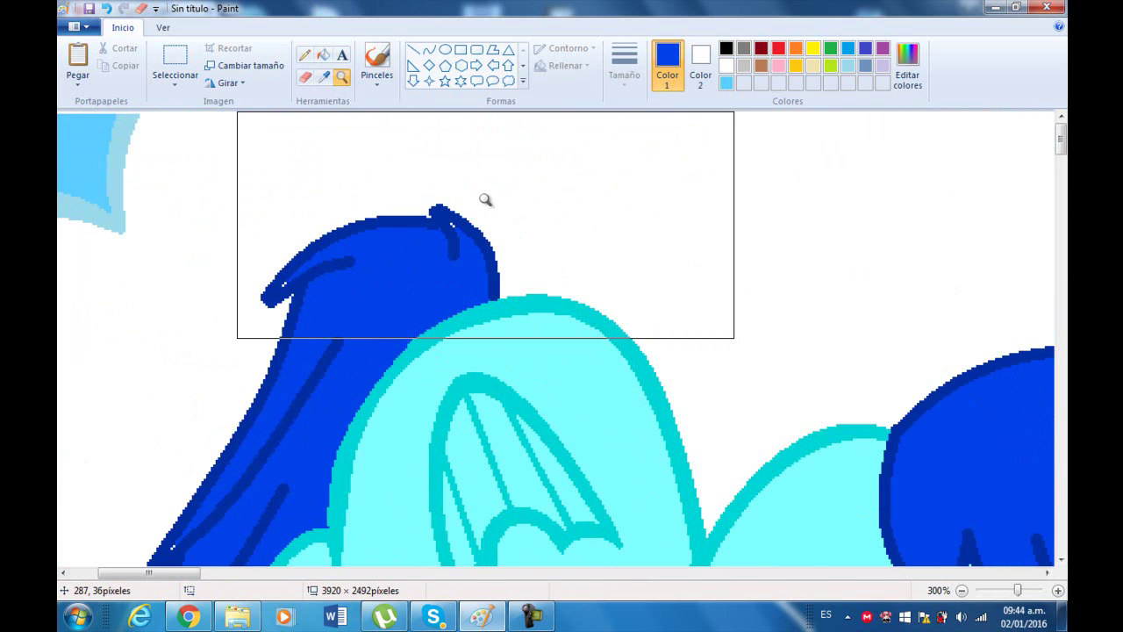
click(466, 252)
click(360, 255)
click(370, 246)
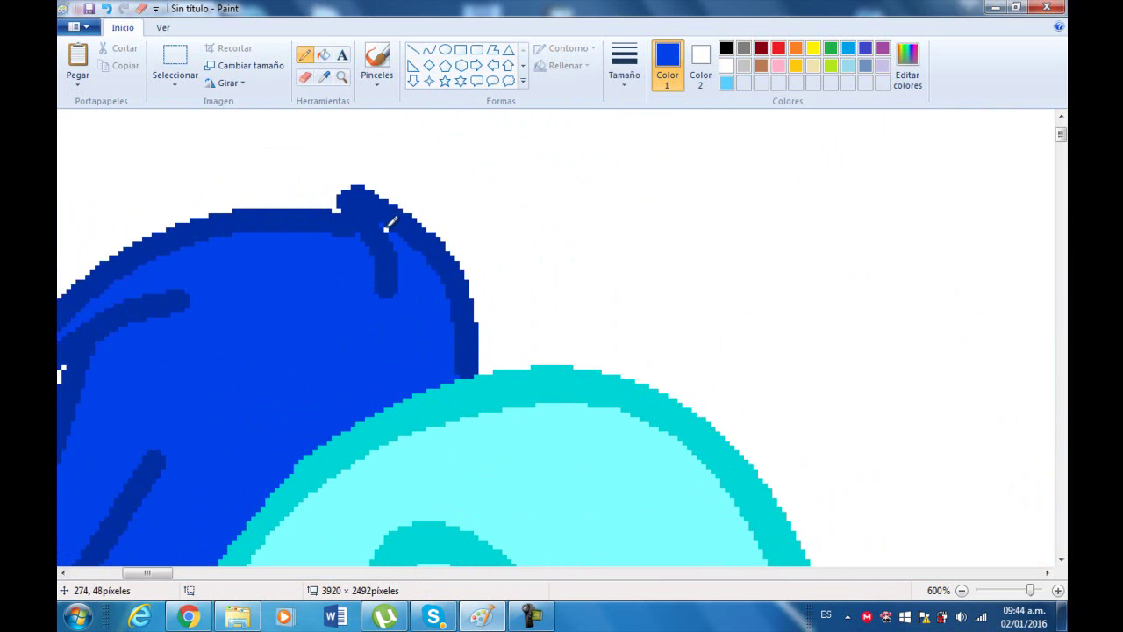
drag(159, 580, 138, 580)
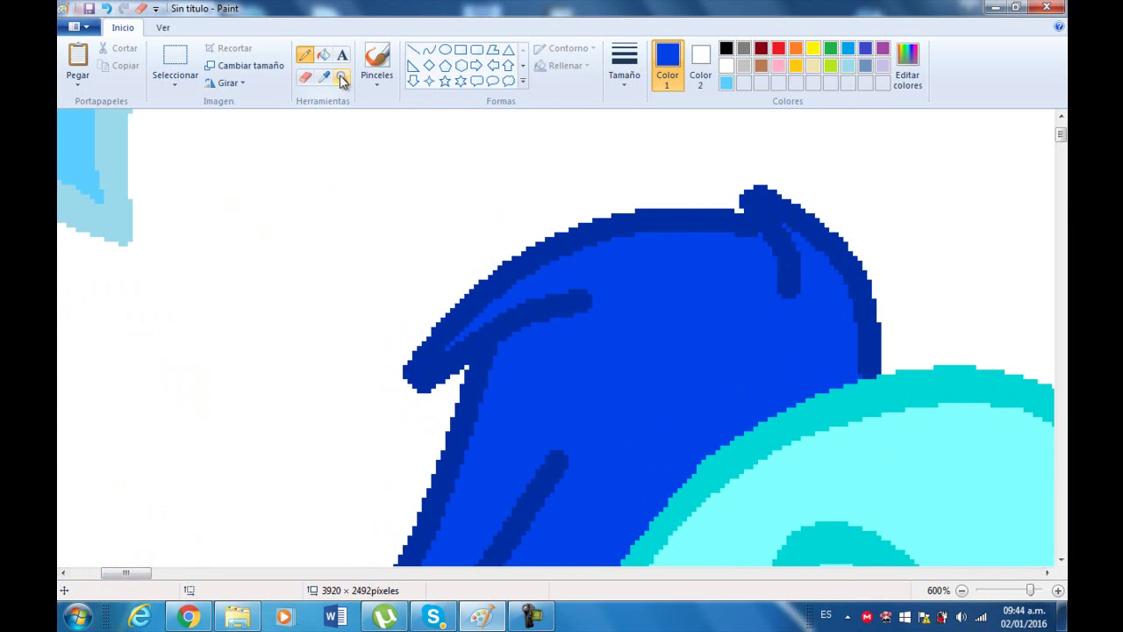
Paint over the remaining white specks in the lower tail lock tips with the blue Pencil
click(342, 77)
right_click(482, 389)
right_click(481, 389)
right_click(479, 390)
right_click(474, 392)
click(167, 250)
click(399, 360)
click(399, 363)
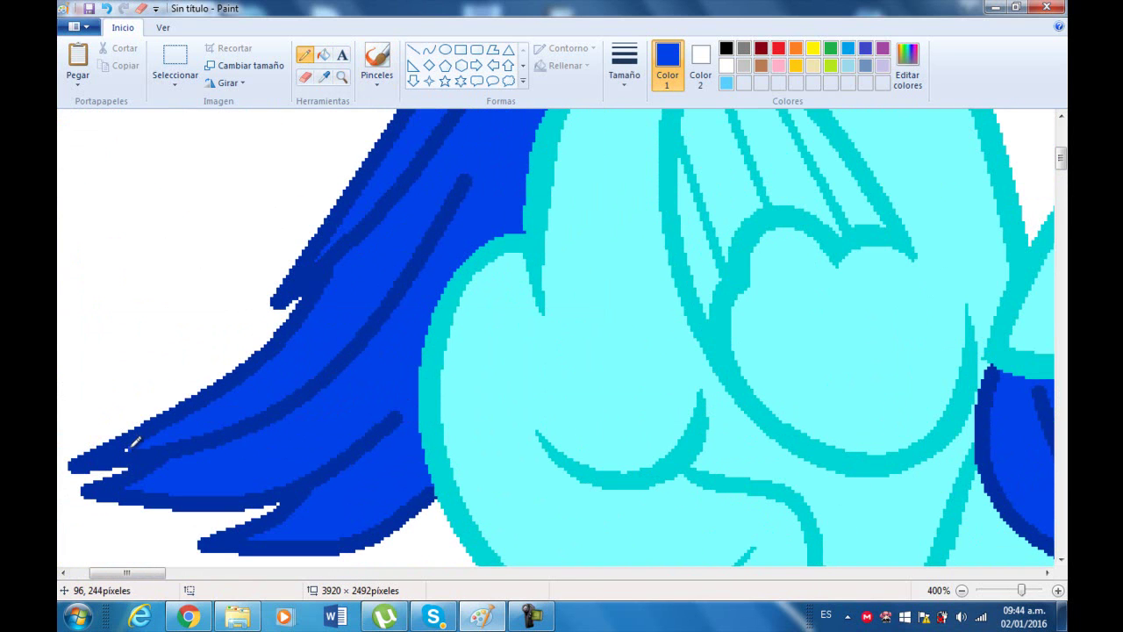
Examine the star mark on the reference pony's flank up close
right_click(684, 180)
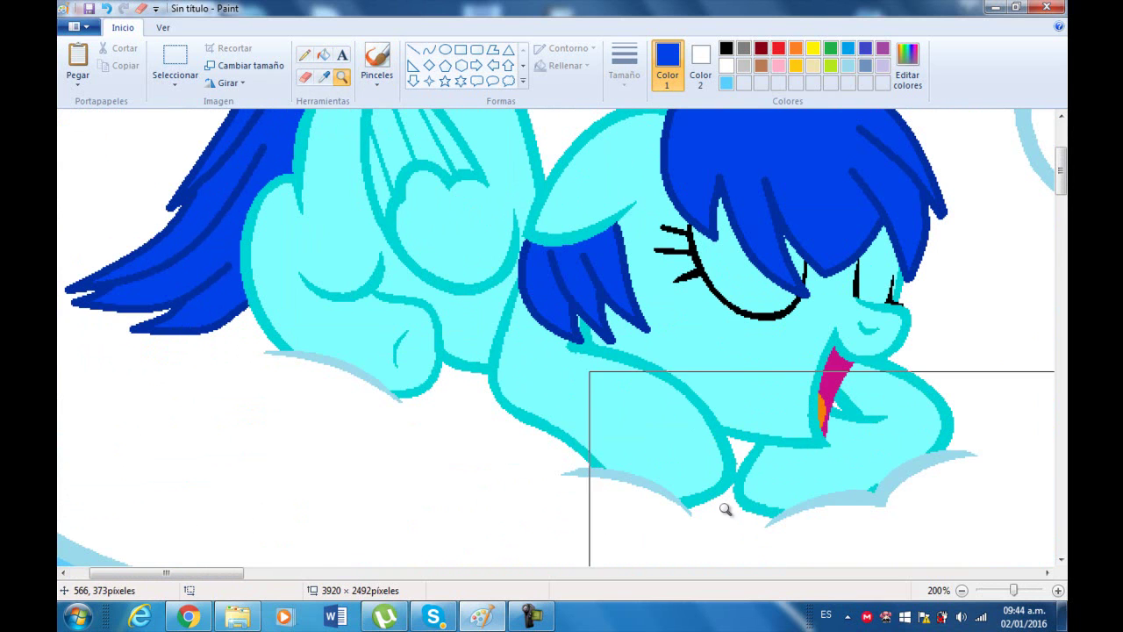
right_click(395, 175)
right_click(562, 208)
click(294, 169)
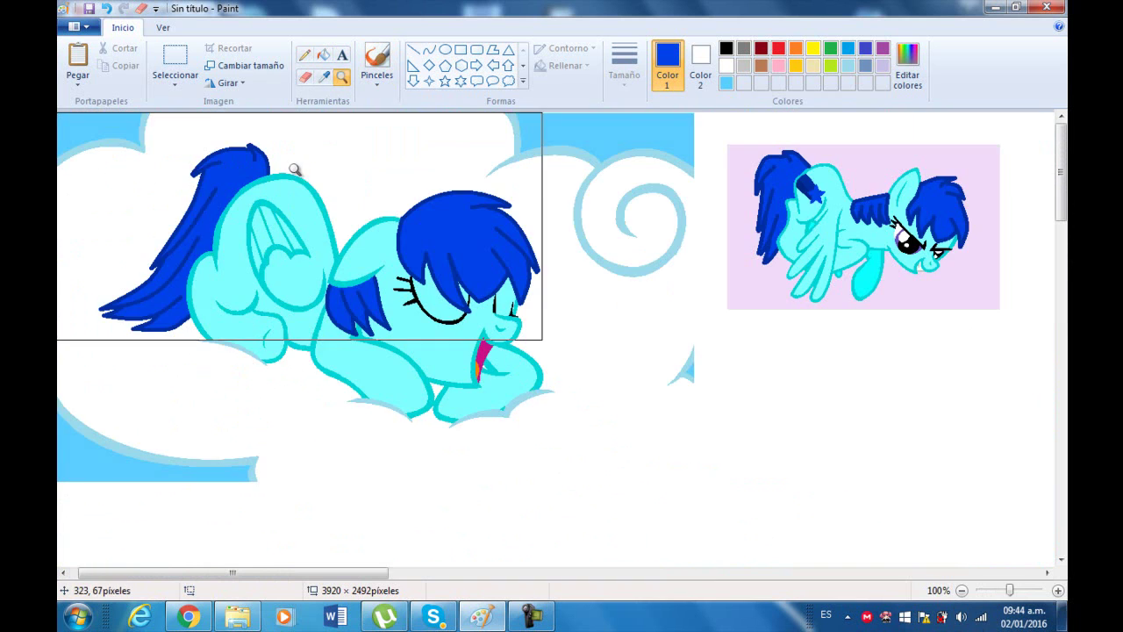
click(827, 238)
click(584, 321)
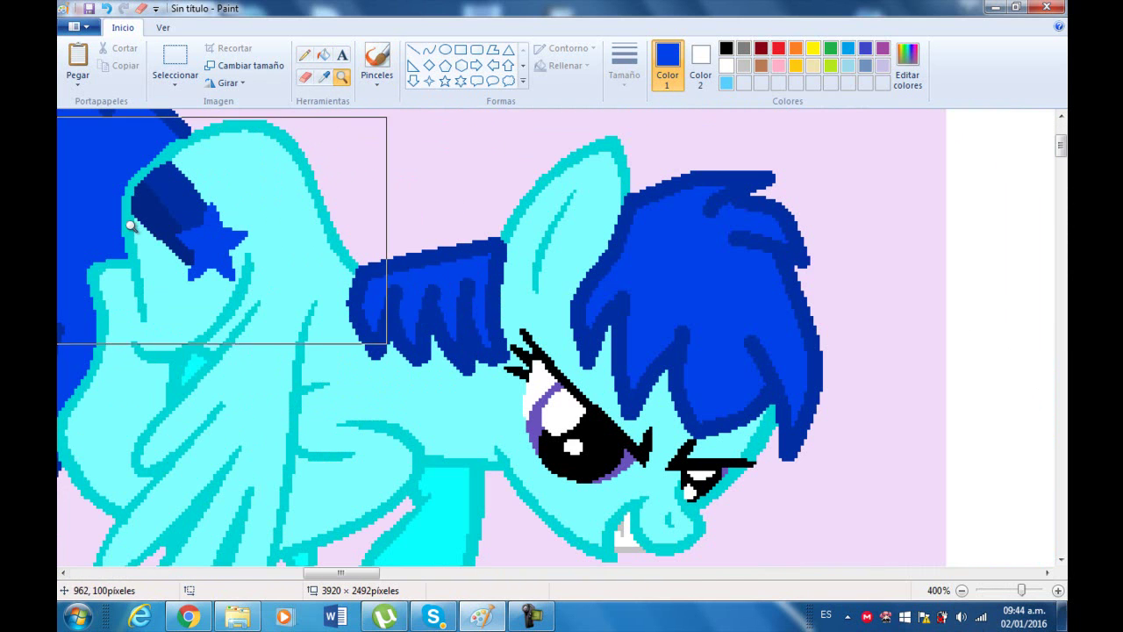
Try to draw a five-pointed star outline about 49 by 57 pixels on the sleeping pony's flank
click(342, 78)
right_click(338, 263)
right_click(289, 268)
right_click(220, 263)
right_click(137, 256)
click(93, 176)
click(74, 225)
click(390, 316)
click(390, 316)
click(497, 243)
click(445, 81)
mouse_move(318, 247)
mouse_down()
mouse_move(542, 490)
mouse_move(514, 467)
mouse_up()
drag(447, 391, 424, 388)
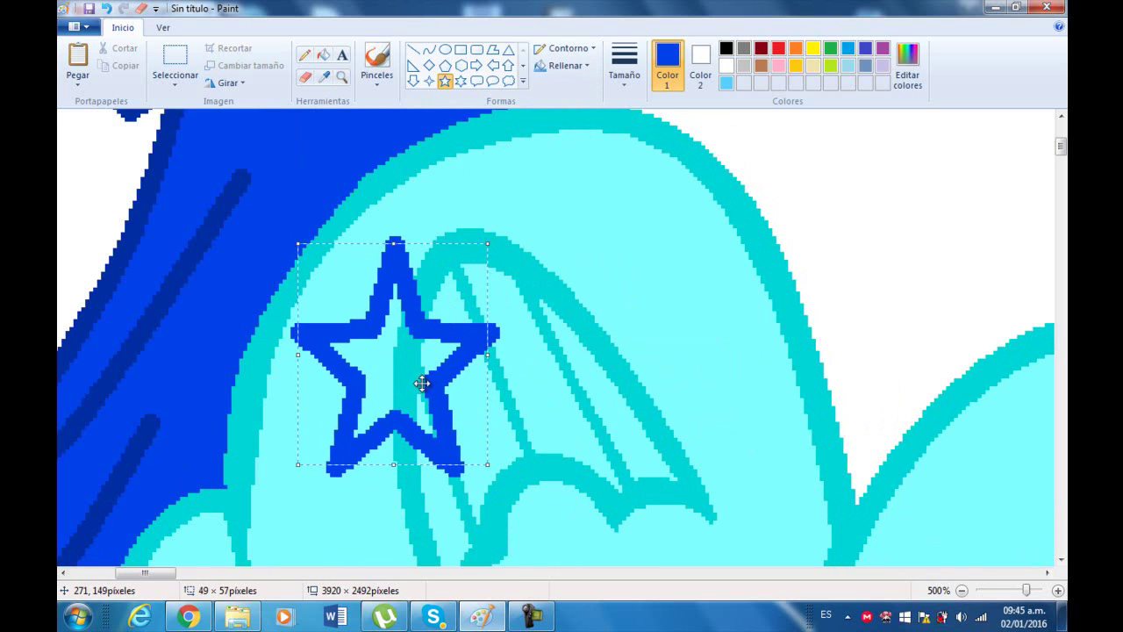
click(104, 8)
Select the reference pony picture with an area of about 372 by 219 pixels and delete it from the canvas
click(342, 77)
right_click(602, 365)
right_click(602, 366)
right_click(561, 358)
right_click(474, 338)
right_click(383, 316)
click(517, 230)
click(175, 60)
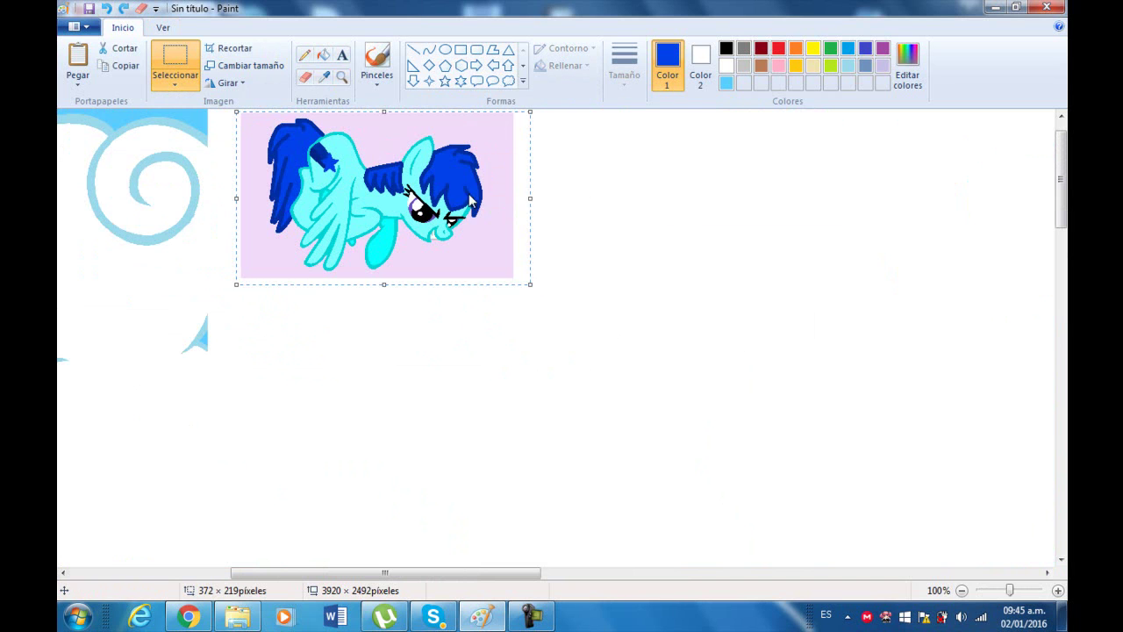
right_click(471, 195)
click(526, 312)
Switch to YouTube in Chrome and open the Rainbowlicious V2.0 remix from a search for "my little pony remix rainbow dash"
click(189, 617)
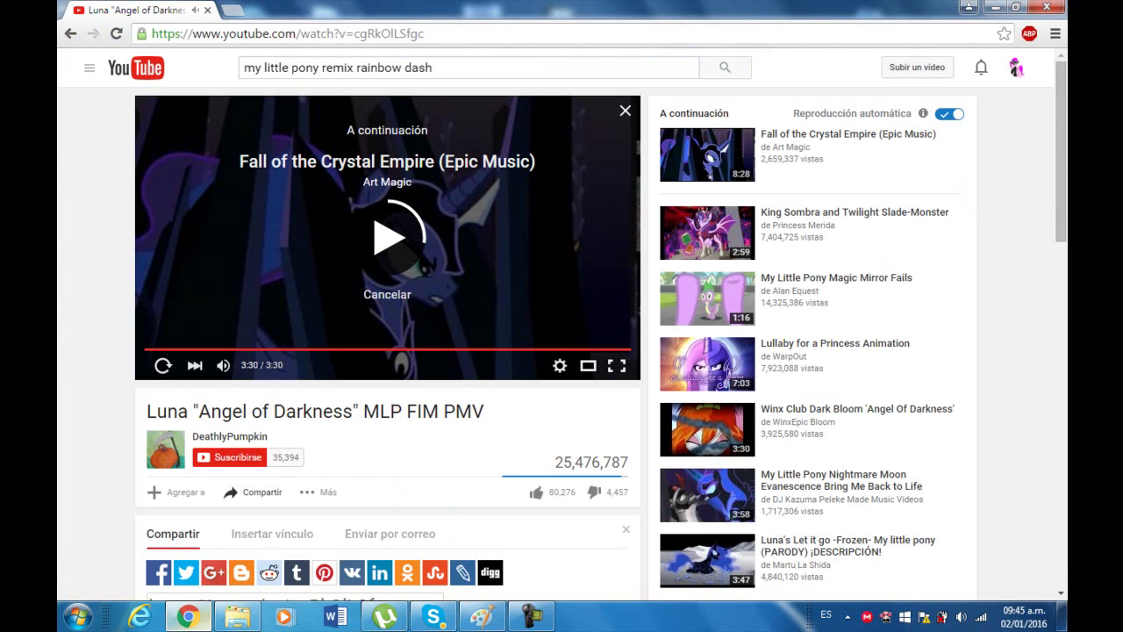
click(625, 112)
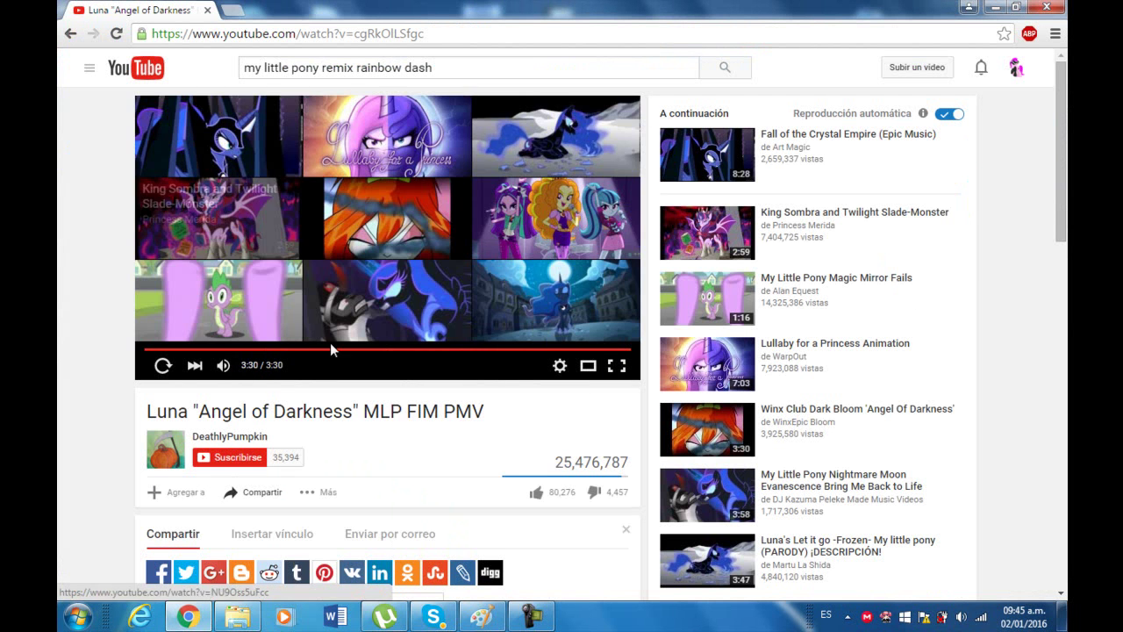
click(707, 72)
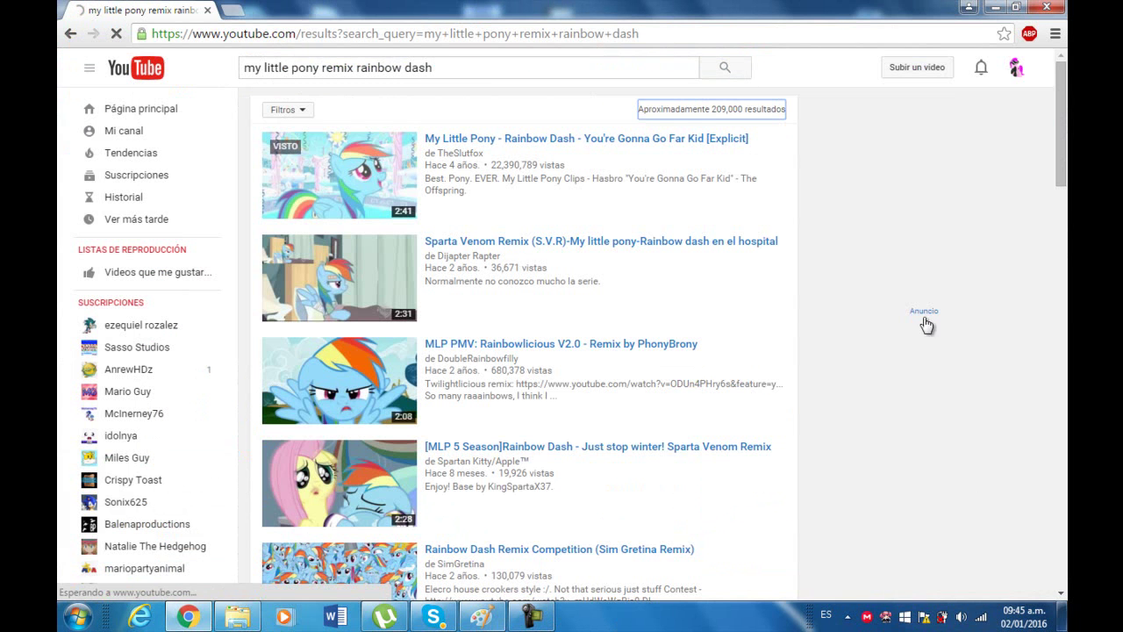
click(350, 388)
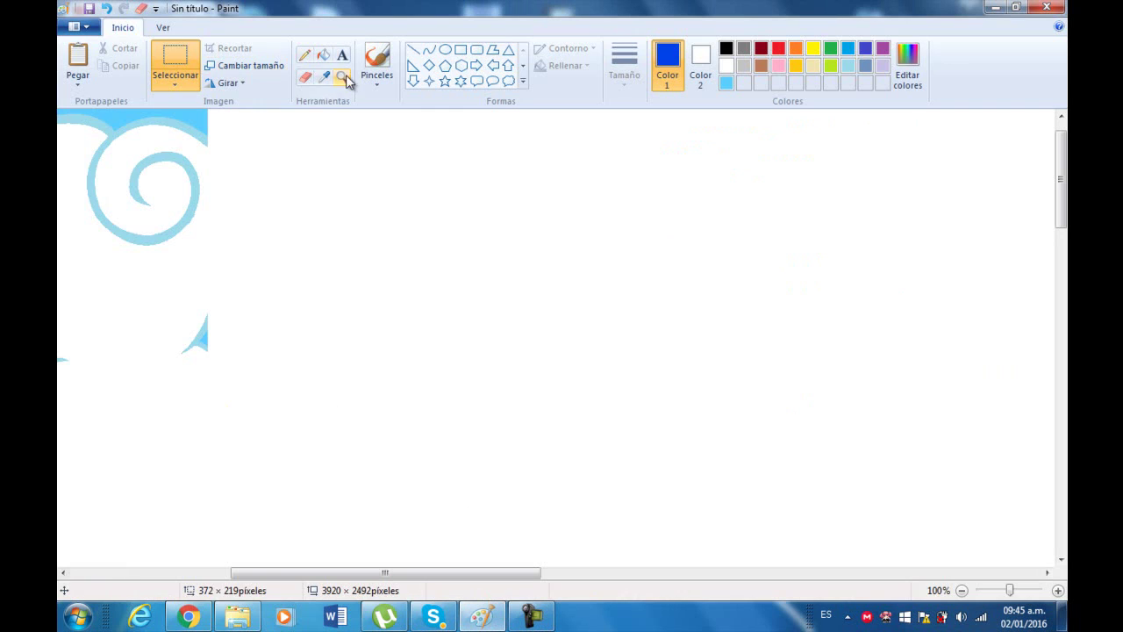
Paste the DOD signature and place it on the white area below the spiral cloud, beyond the pony's front hooves
click(346, 78)
right_click(325, 288)
right_click(160, 221)
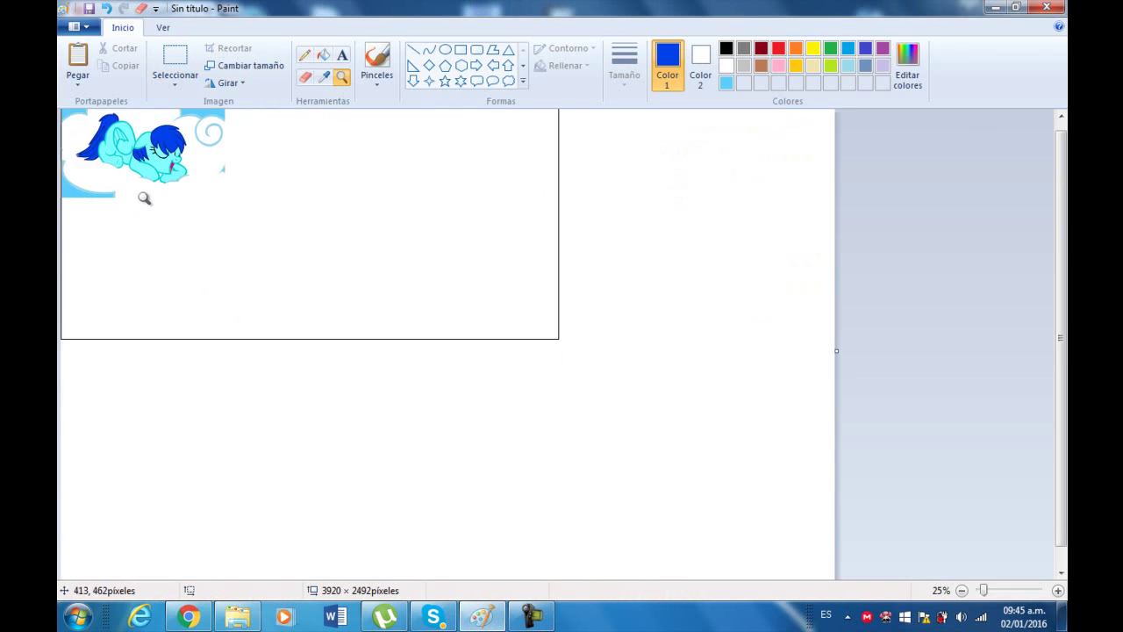
click(170, 230)
click(177, 235)
click(77, 58)
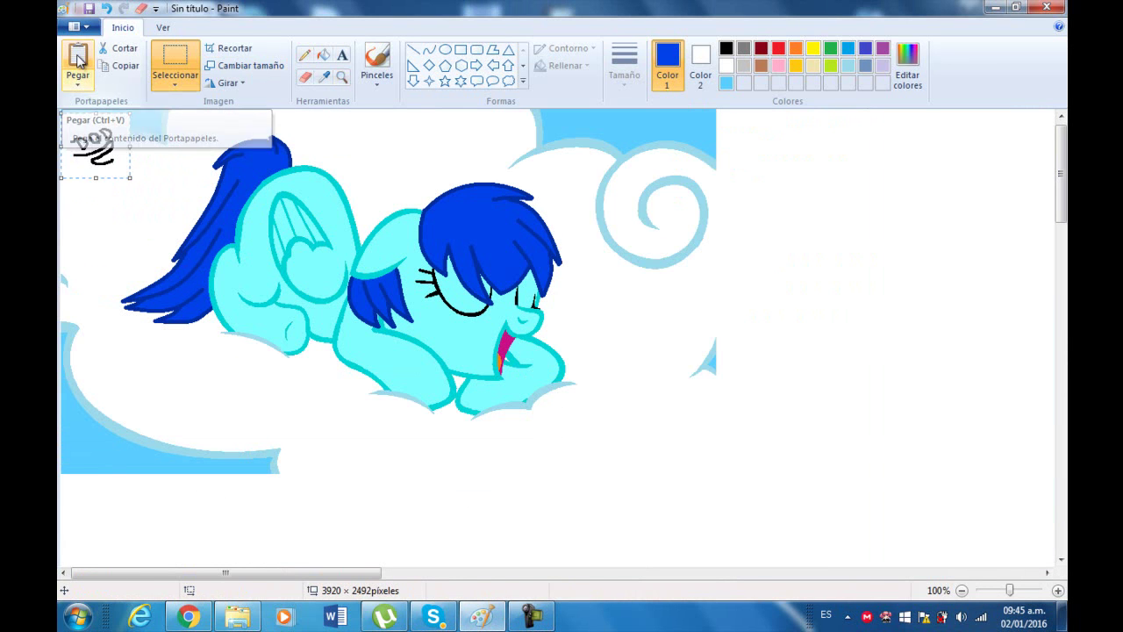
mouse_move(145, 166)
mouse_down()
mouse_move(145, 436)
mouse_move(179, 508)
mouse_move(671, 430)
mouse_up()
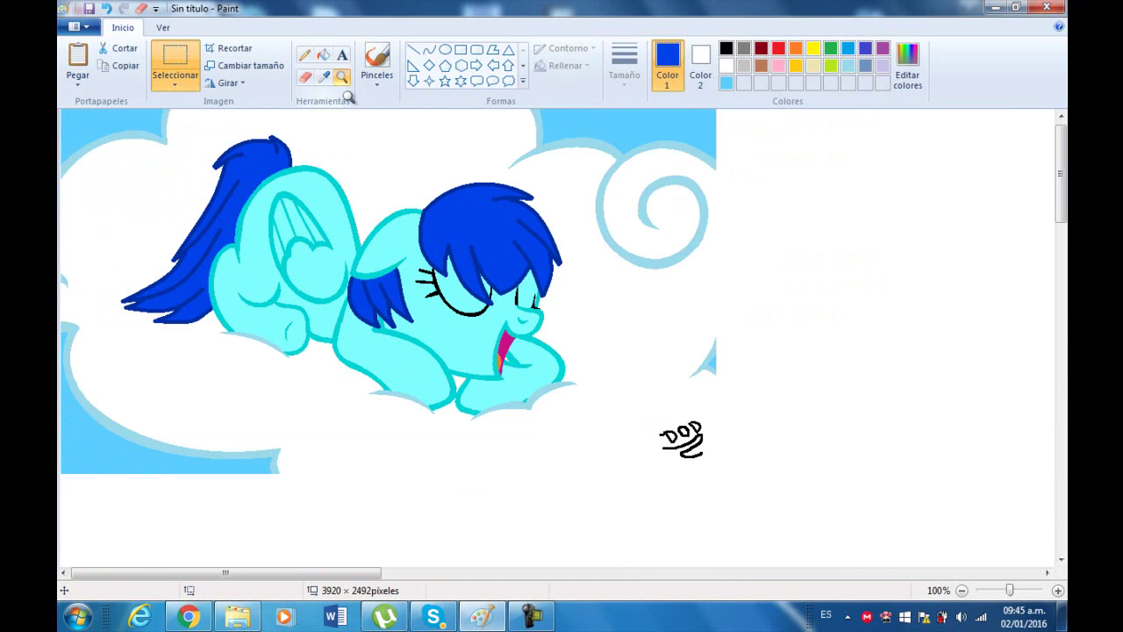
click(342, 77)
Save the drawing as a PNG named foto 115 in the Mi galeria de arte folder
click(88, 27)
click(160, 163)
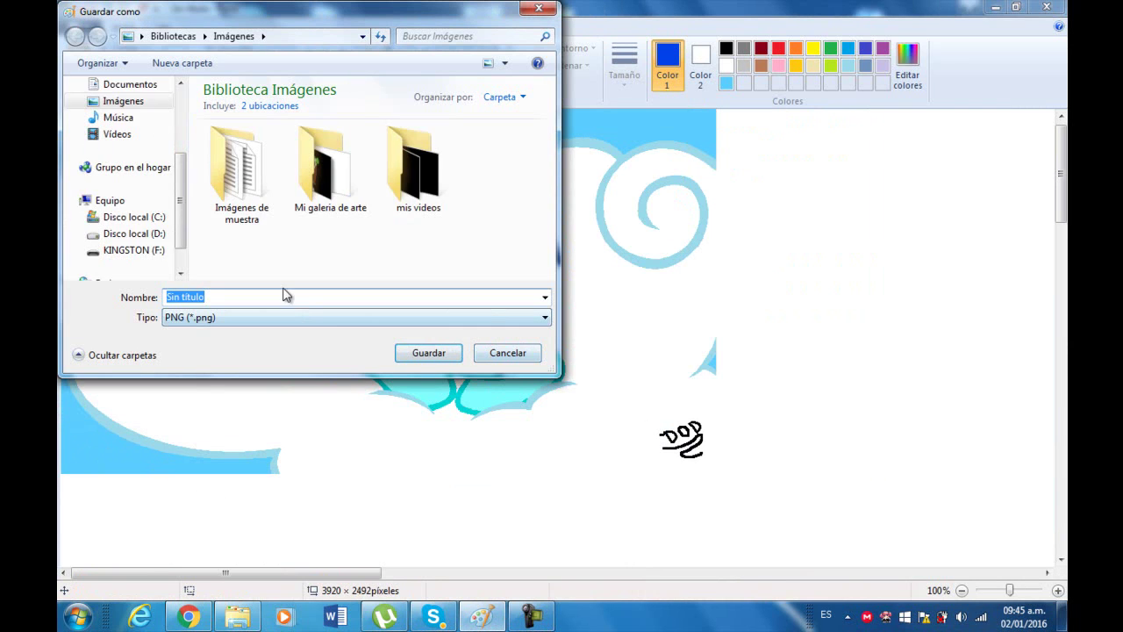
double_click(339, 180)
click(305, 296)
text(foto)
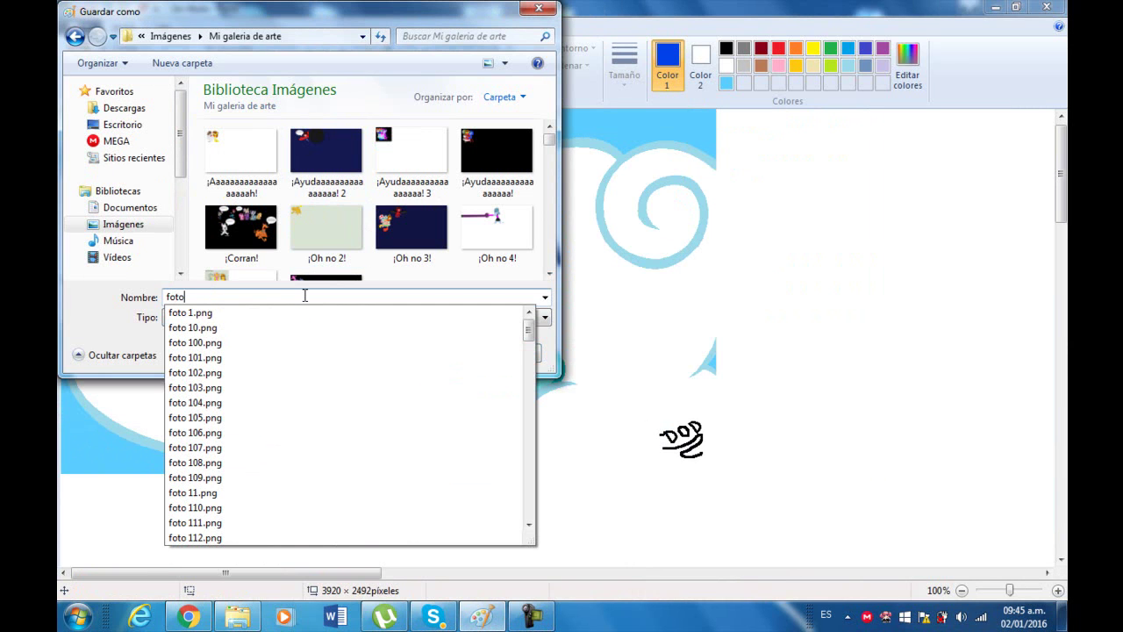
text( 11)
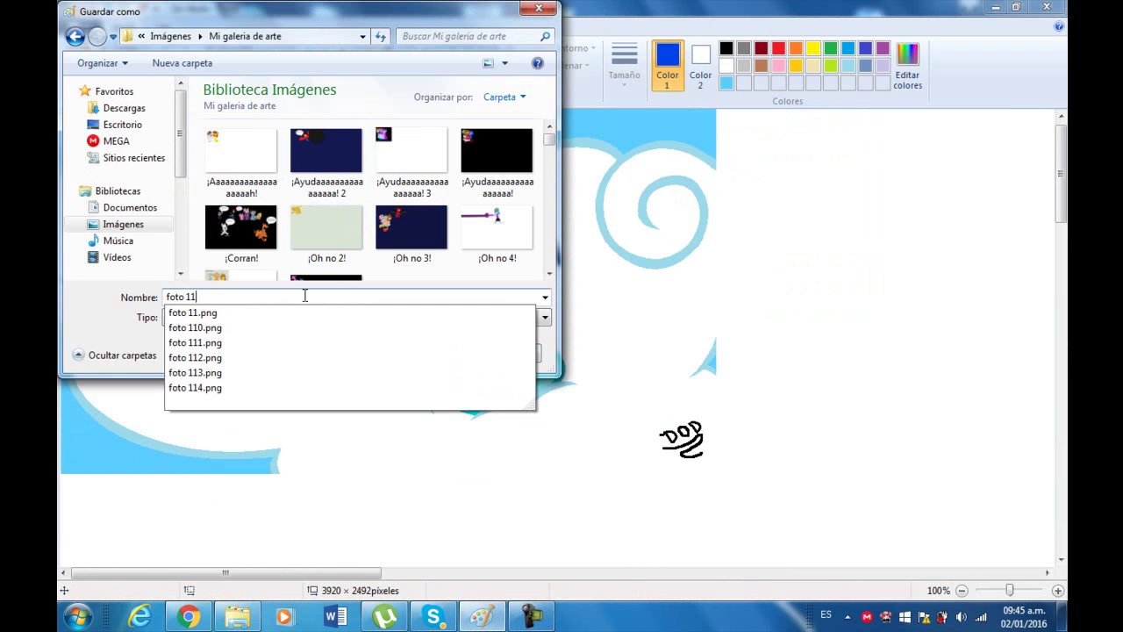
text(5)
click(430, 355)
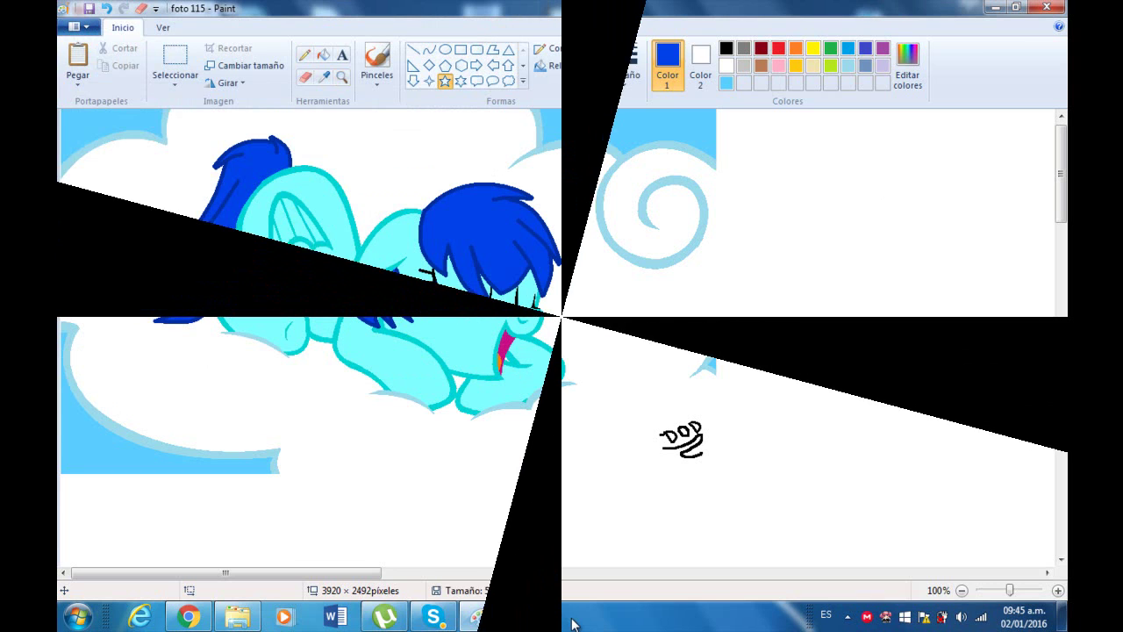